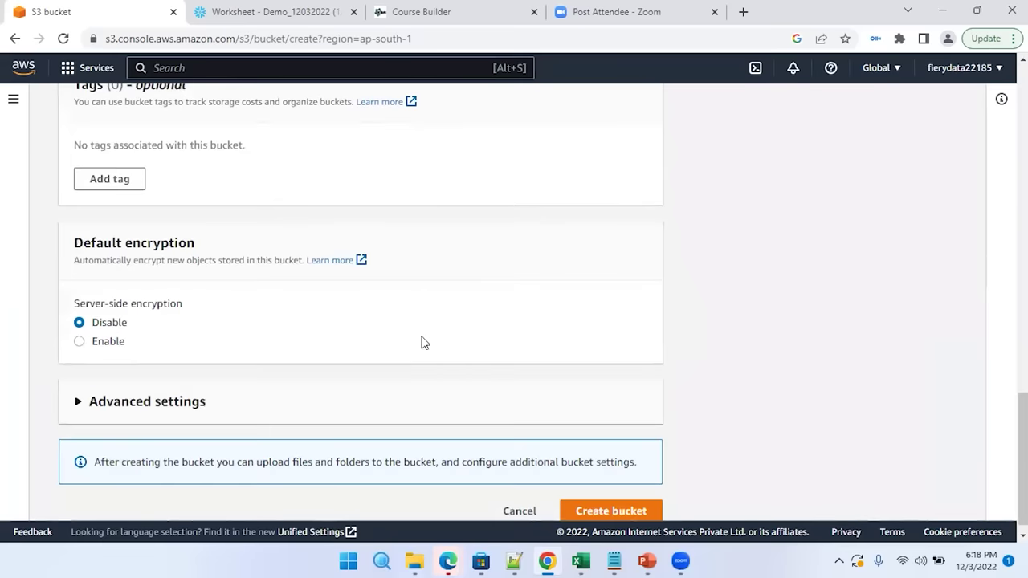
Create the S3 bucket with the current settings, leaving server-side encryption disabled, and open demo-12032022
scroll(550, 422, "down", 1)
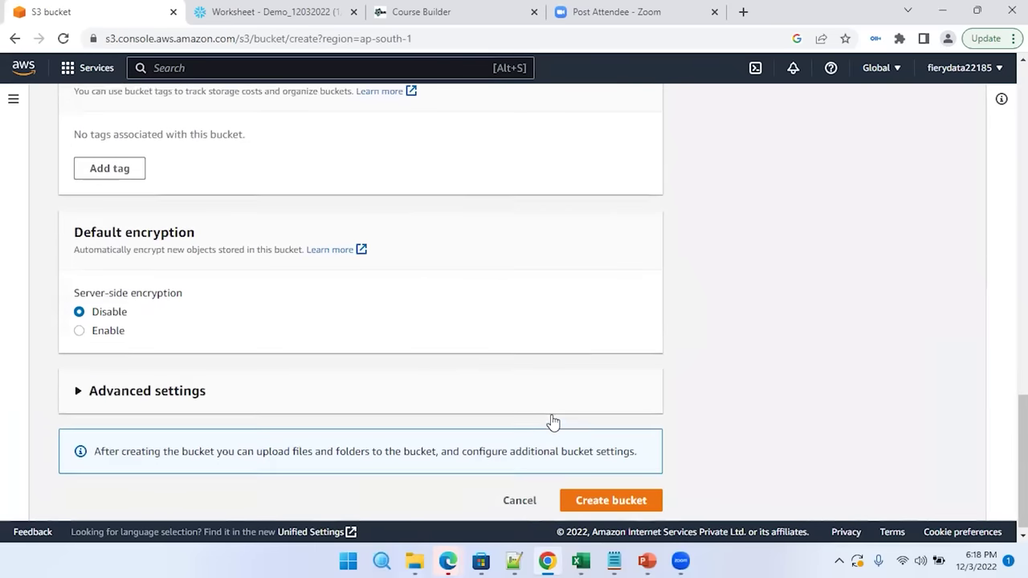
left_click(615, 494)
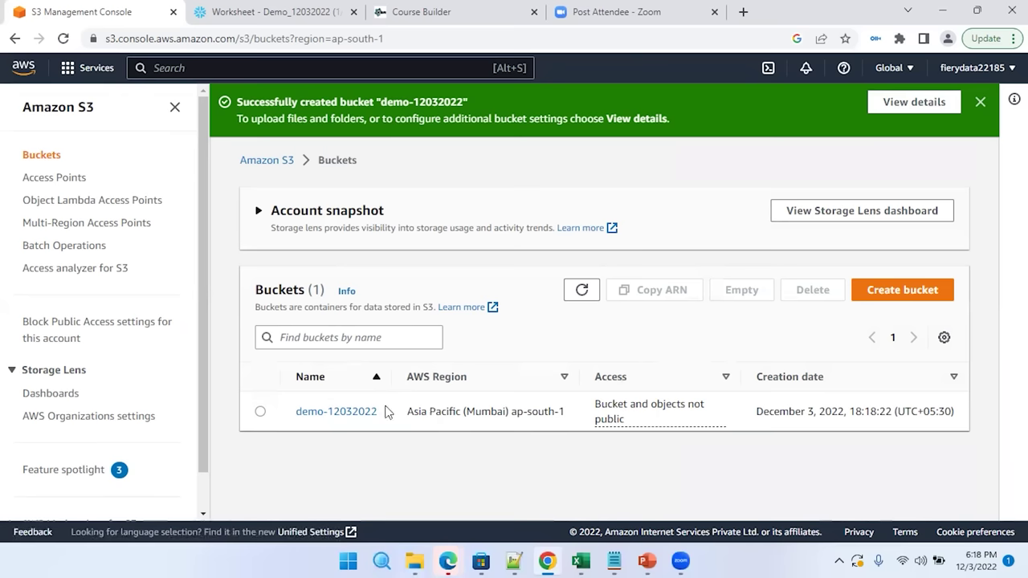
left_click(353, 413)
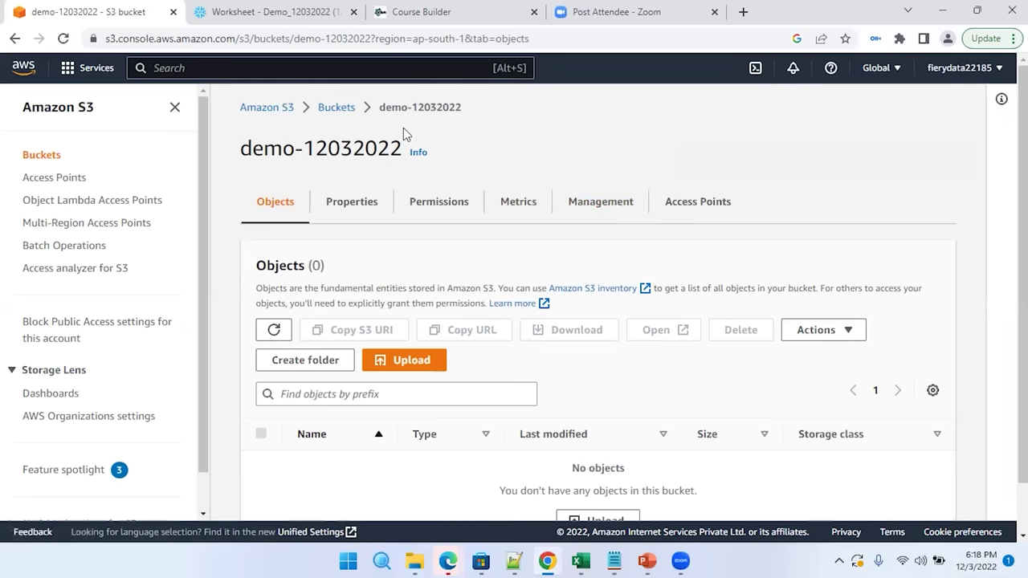
Upload the customer_info CSV file from the Loading_Data lab folder to the demo-12032022 bucket
scroll(465, 306, "down", 1)
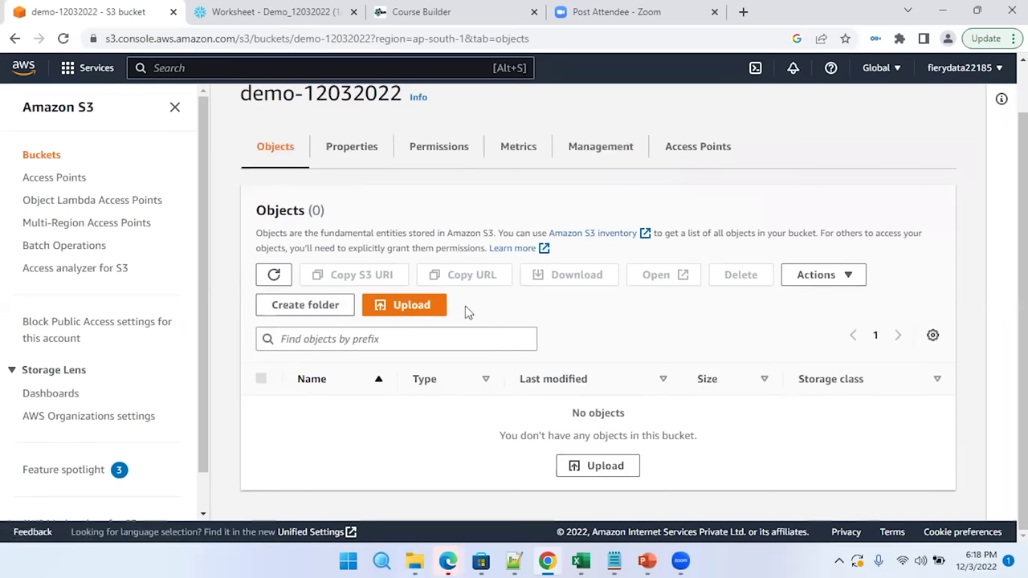
left_click(430, 308)
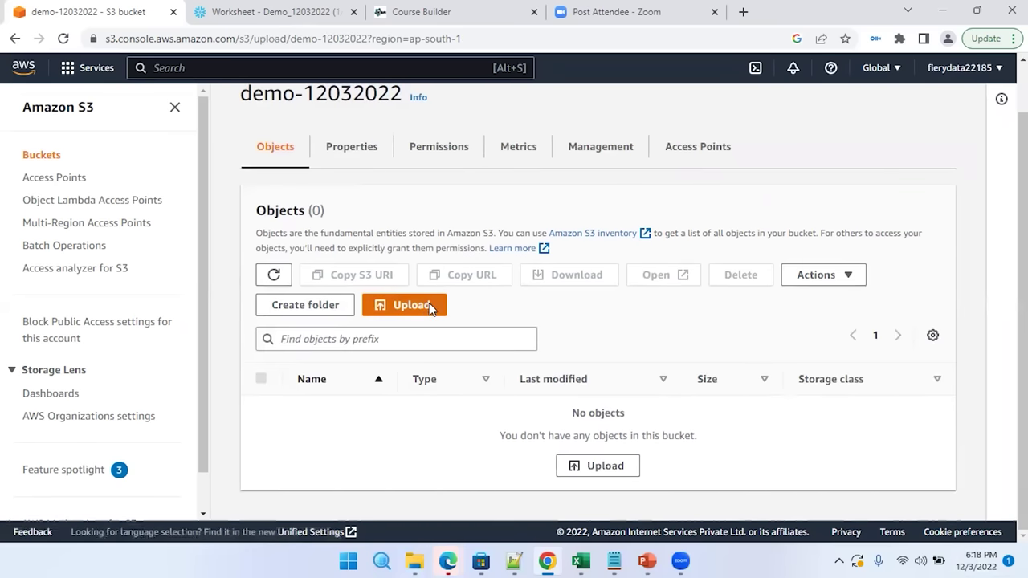
left_click(536, 296)
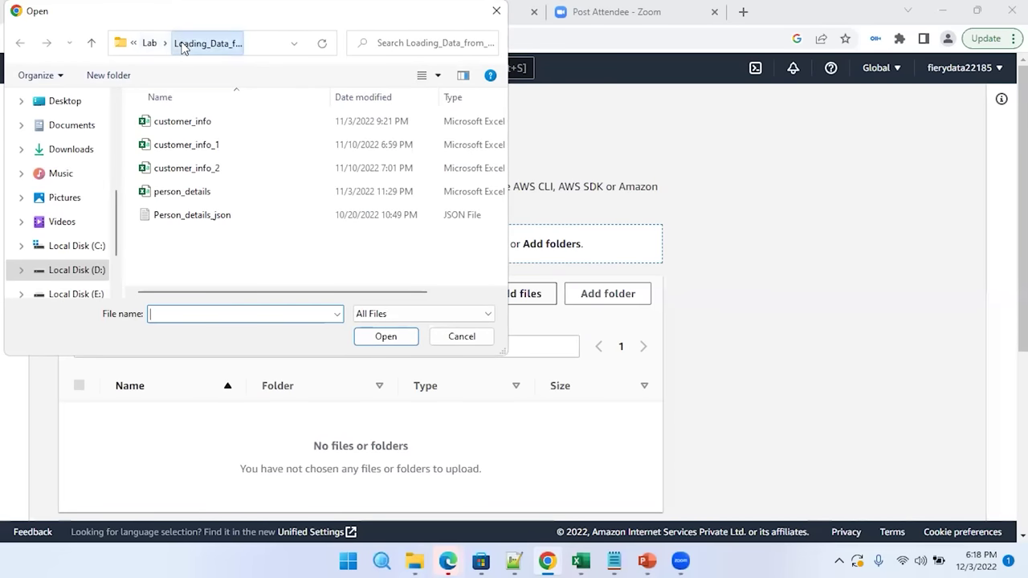
double_click(167, 127)
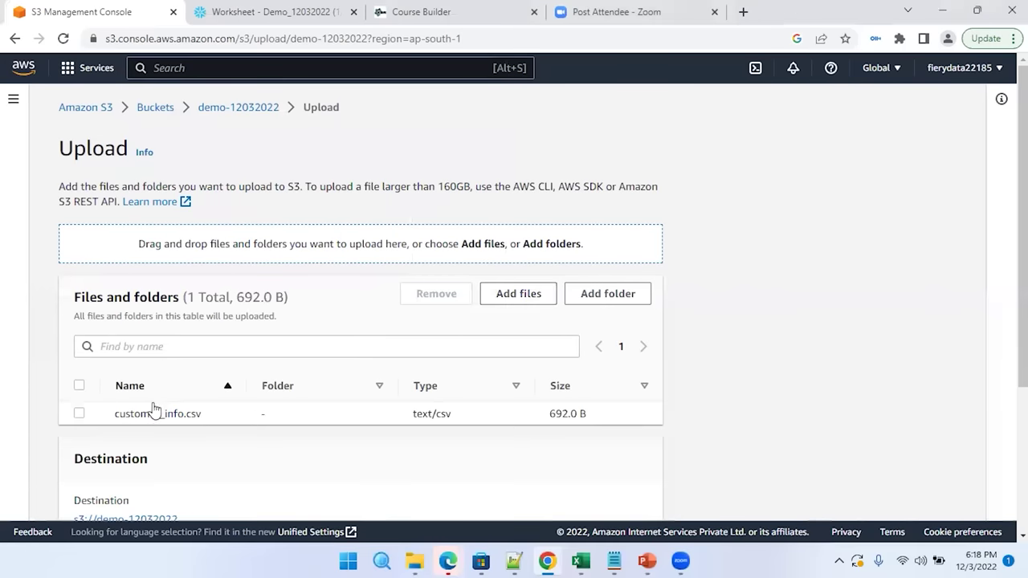
scroll(342, 447, "down", 3)
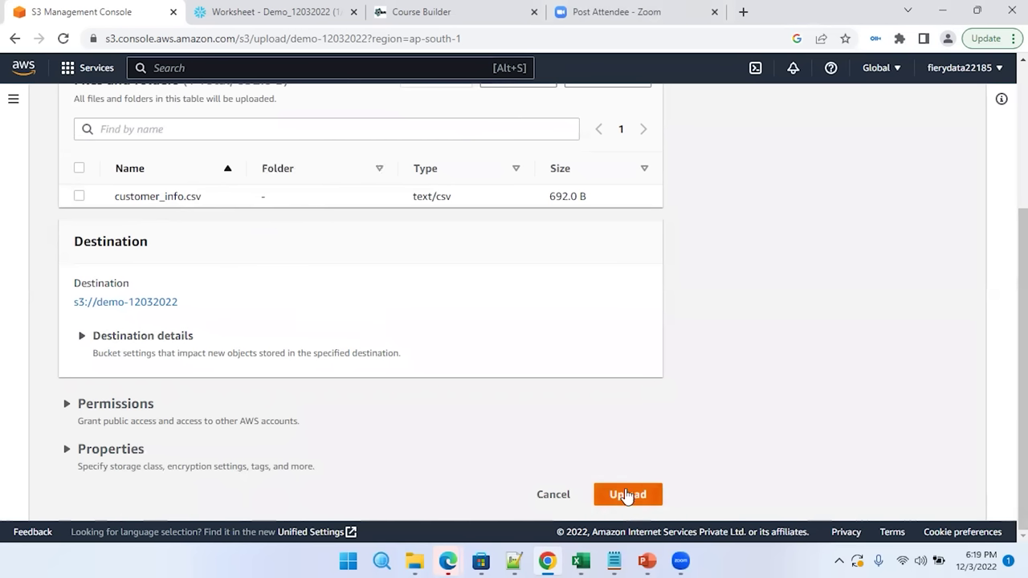
left_click(660, 489)
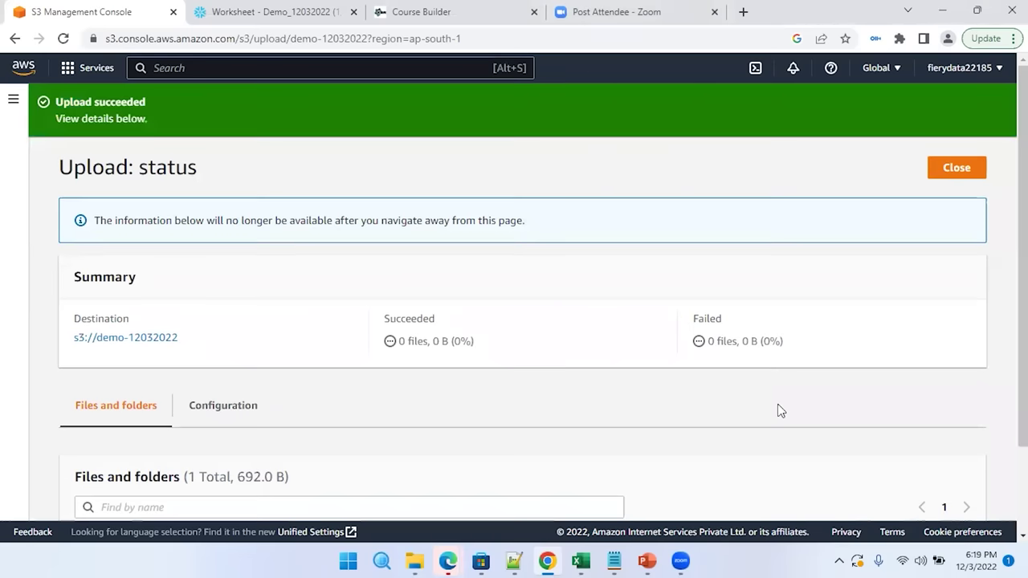
Open the details of the uploaded customer_info.csv object and copy its S3 URI
scroll(402, 424, "down", 2)
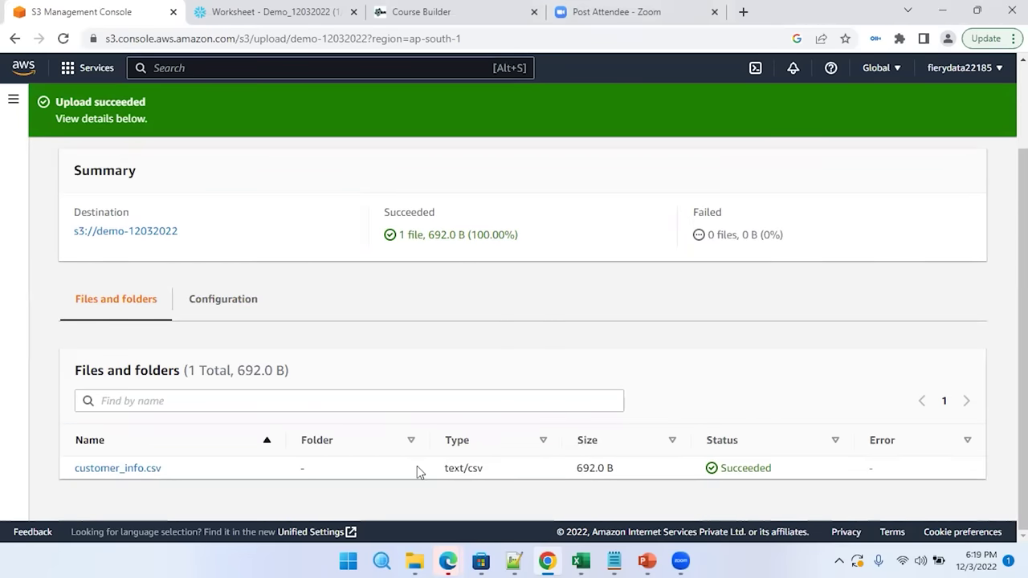
left_click(115, 470)
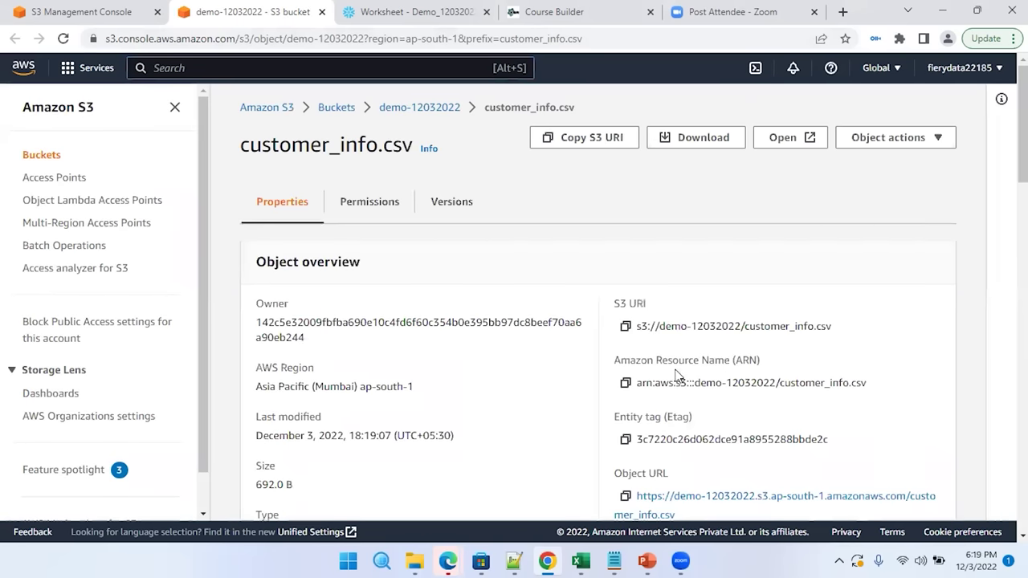
scroll(658, 273, "down", 3)
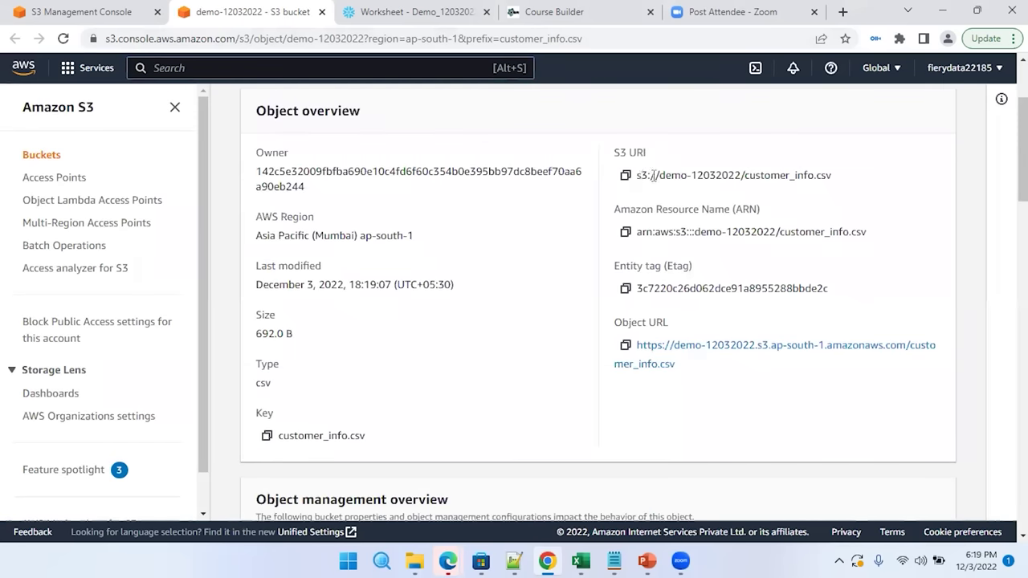
left_click_drag(639, 175, 830, 190)
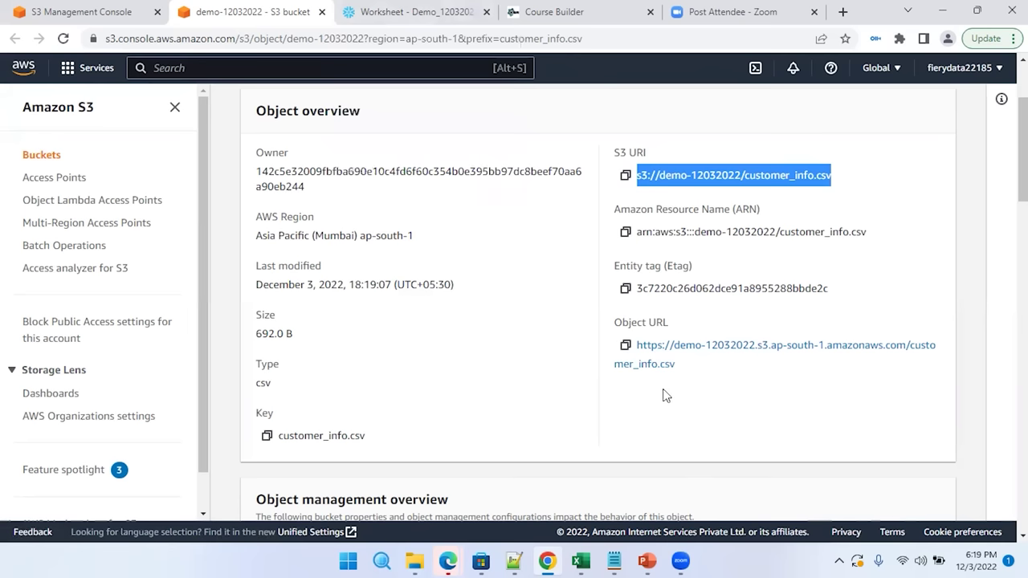
left_click(627, 176)
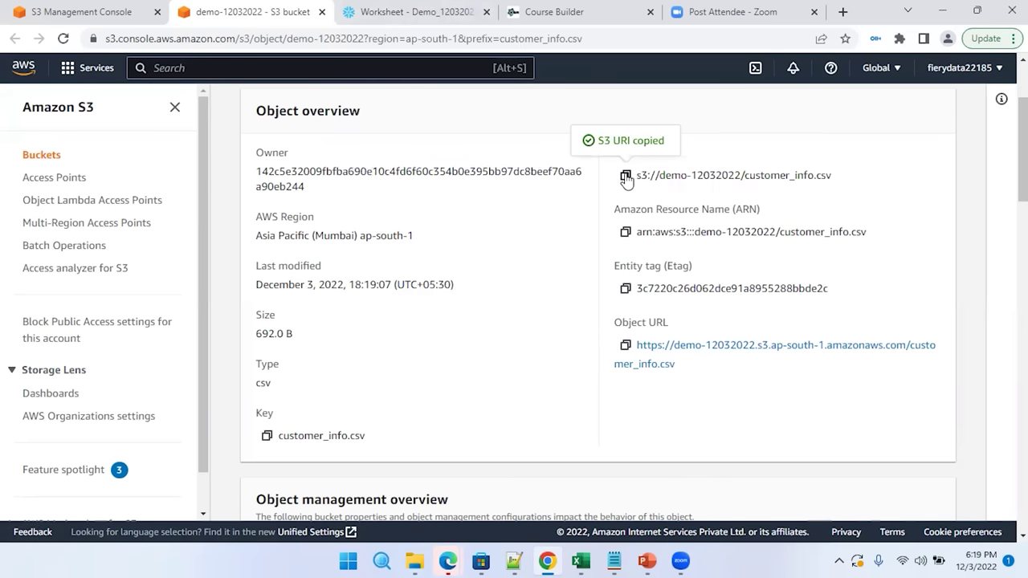
Switch to Notepad++ and paste the copied S3 URI after "S3 Bucket Name :" in the Demo_12032022 notes
left_click(514, 561)
left_click(162, 78)
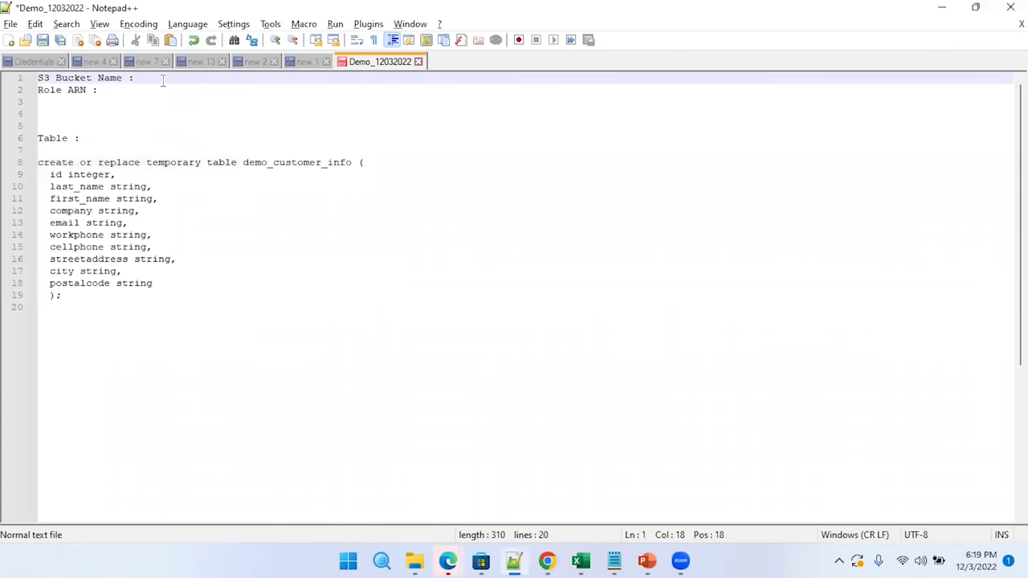
key("ctrl+v")
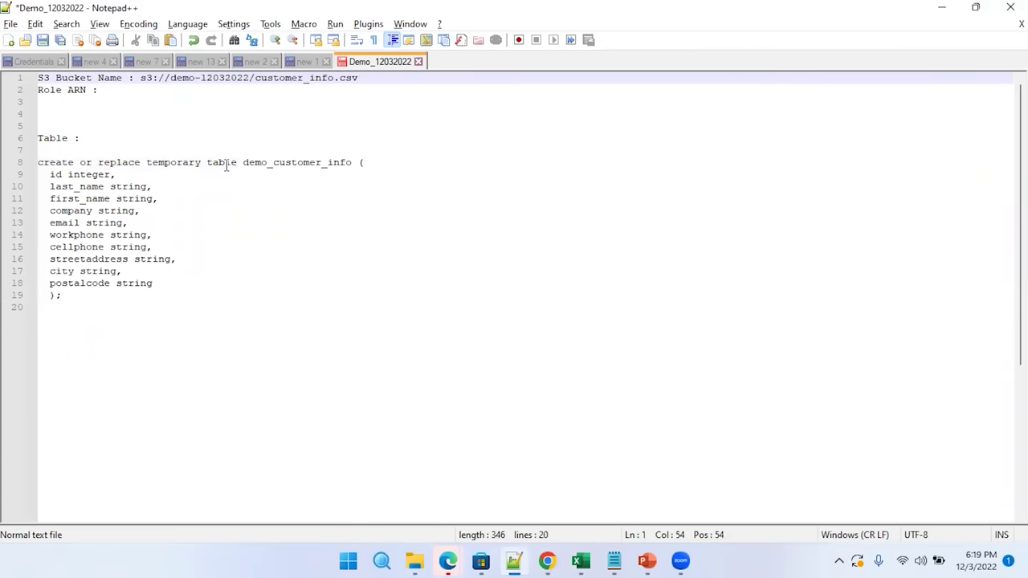
double_click(78, 90)
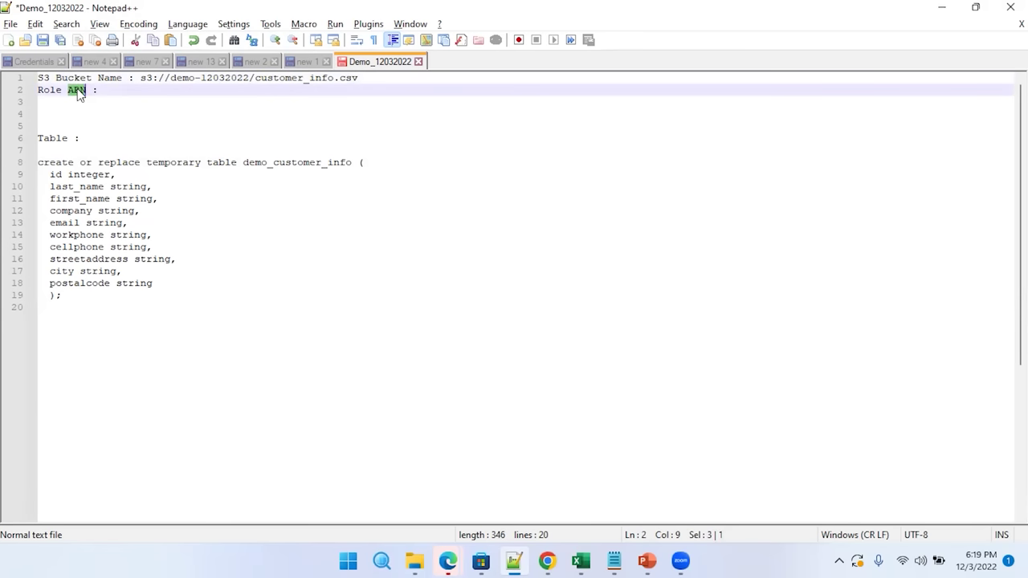
Return to the AWS console in Chrome, go to the IAM policies and start creating a new policy
left_click(548, 561)
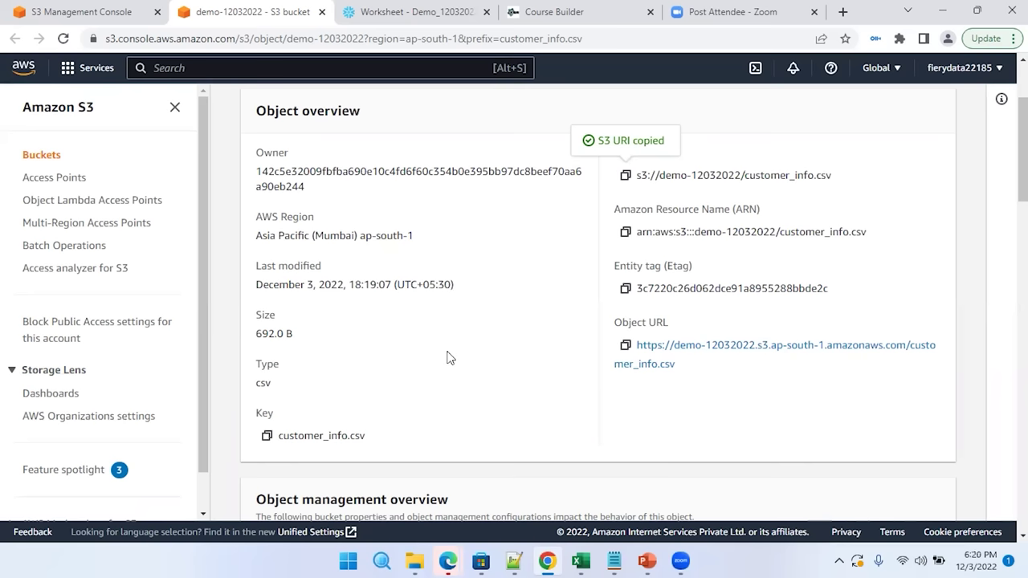
left_click(29, 69)
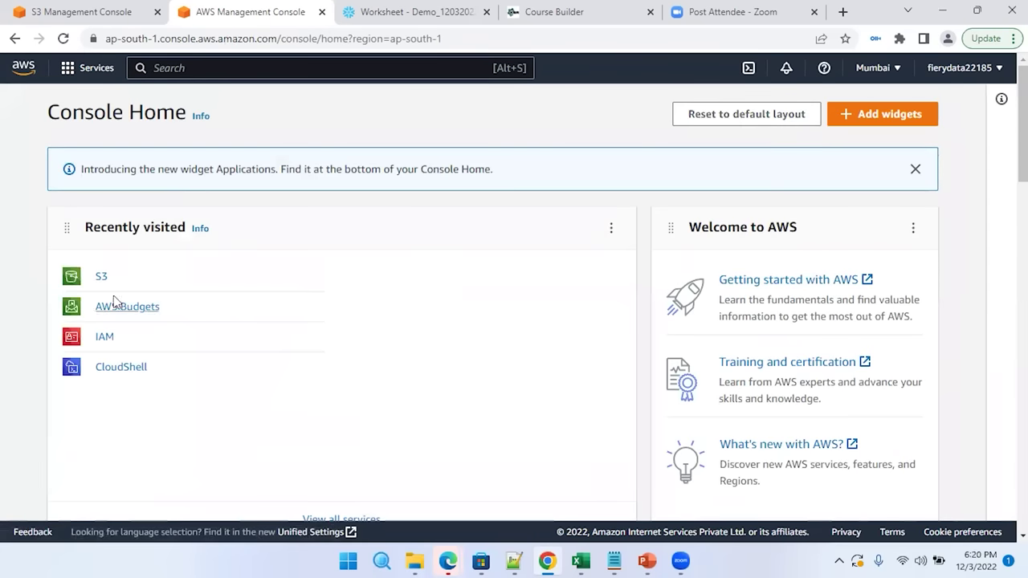
left_click(105, 338)
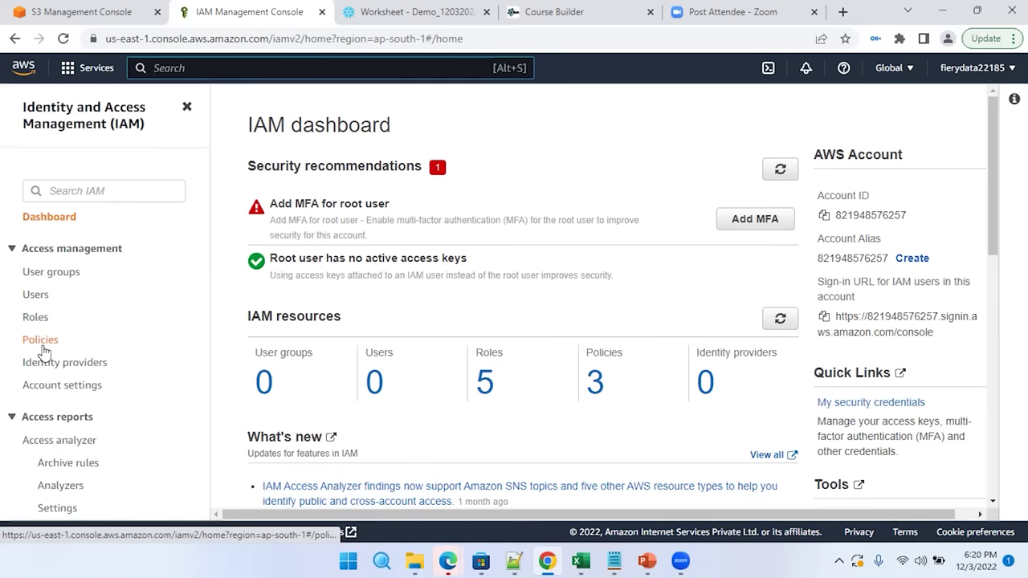
left_click(46, 345)
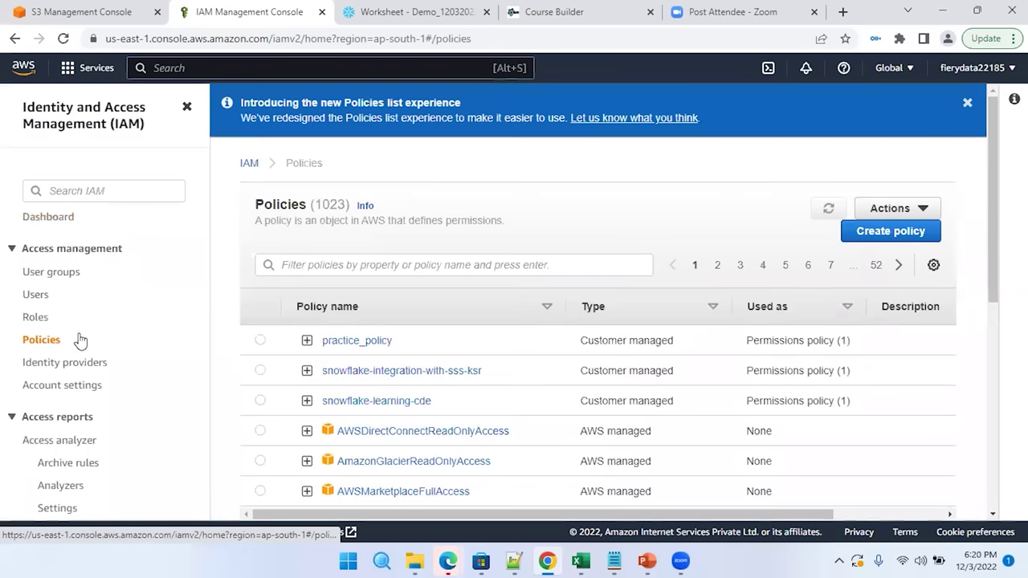
left_click(891, 235)
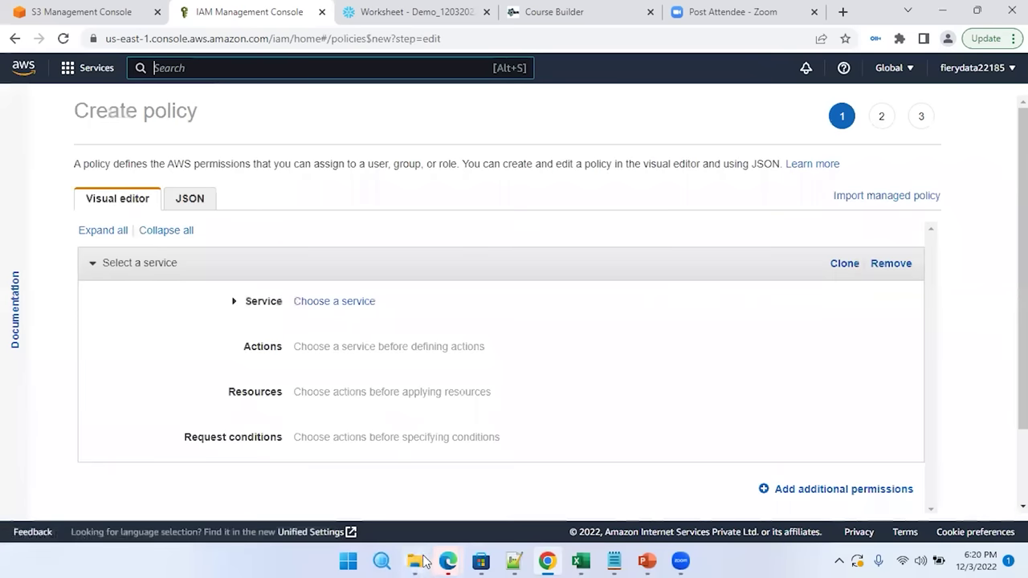
Open the S3_Permissions_Policy text file from the Demo_Data_Files folder and copy its entire content
mouse_move(415, 561)
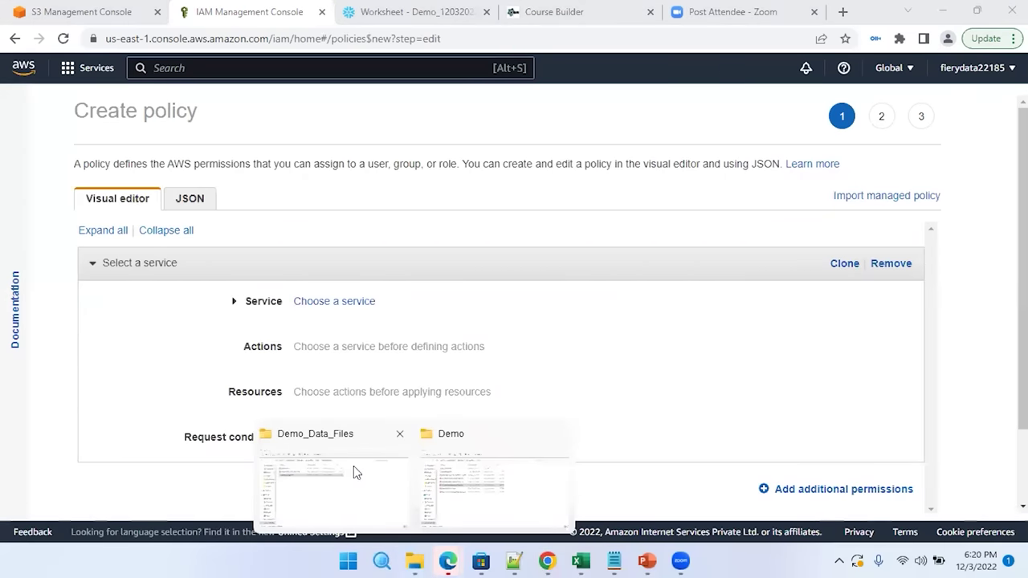
left_click(353, 465)
double_click(187, 181)
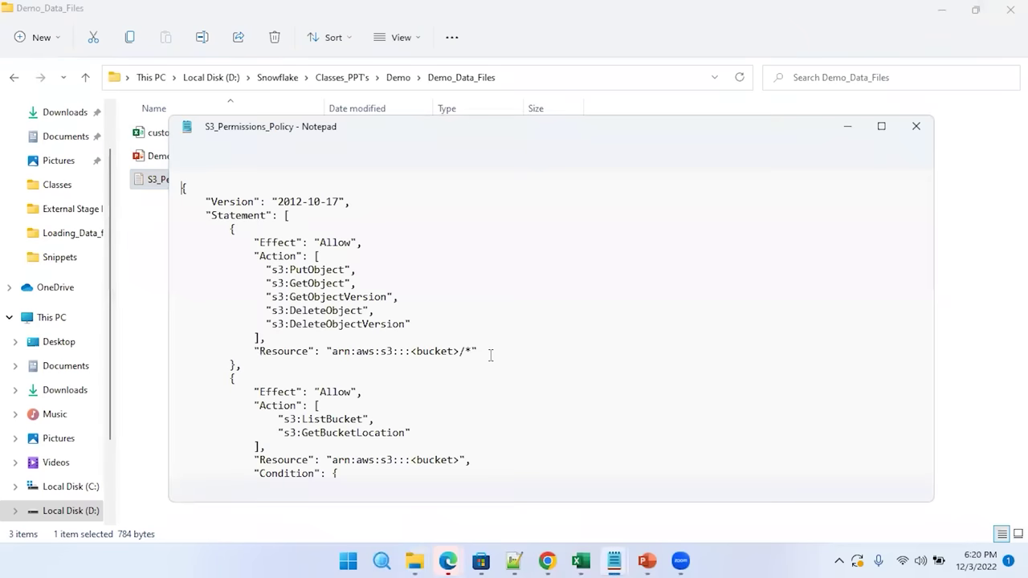
left_click(570, 384)
key("ctrl+a")
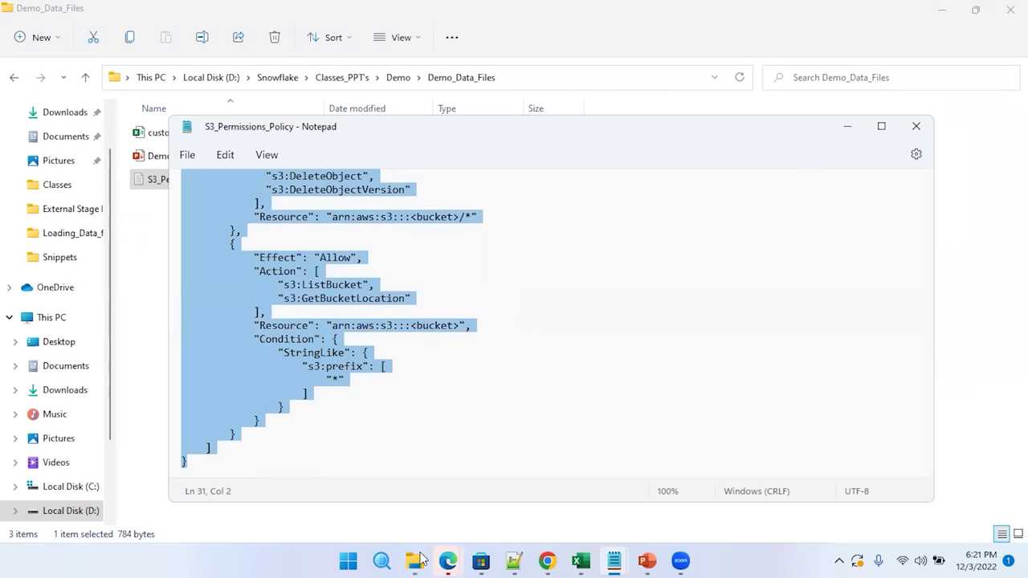
Back in the IAM policy creation page, replace the default JSON with the copied S3 permissions policy
mouse_move(553, 561)
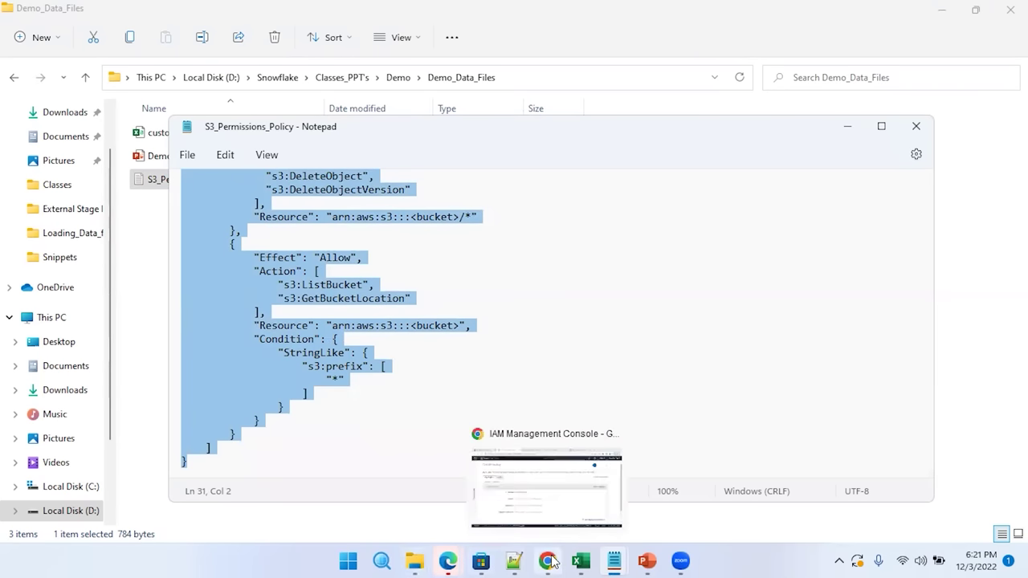
left_click(548, 514)
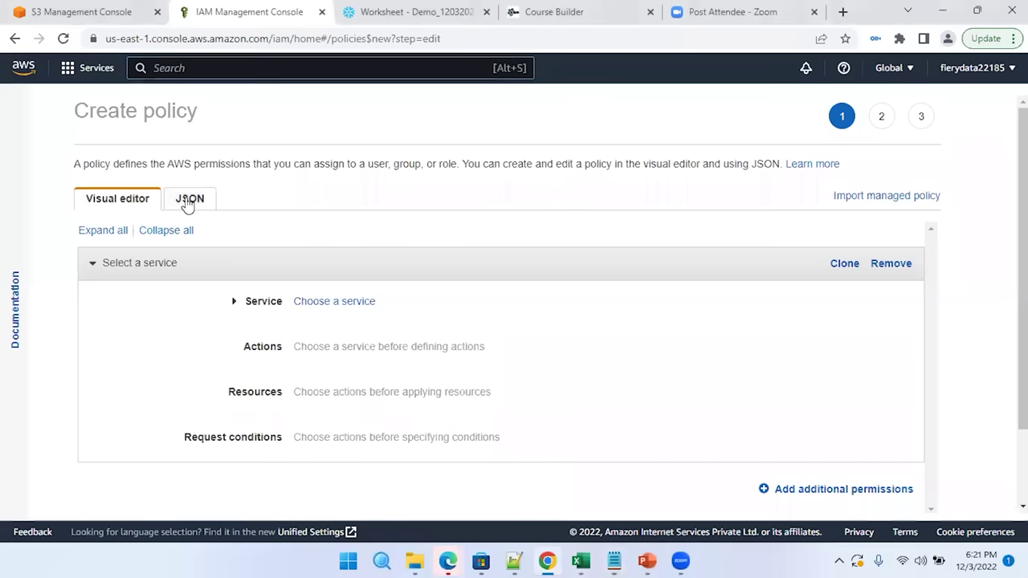
left_click(189, 198)
key("ctrl+a")
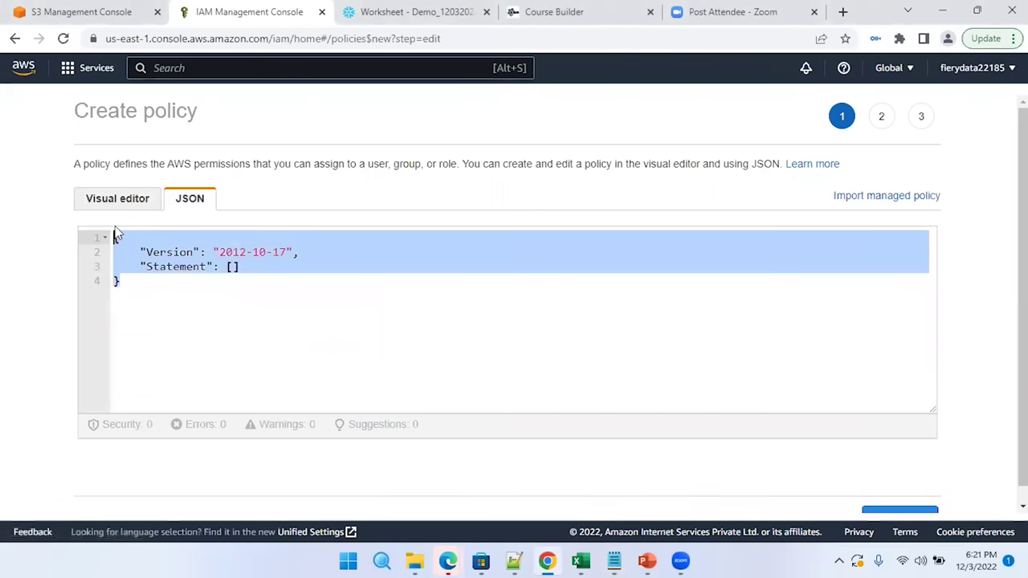
key("BackSpace")
key("ctrl+v")
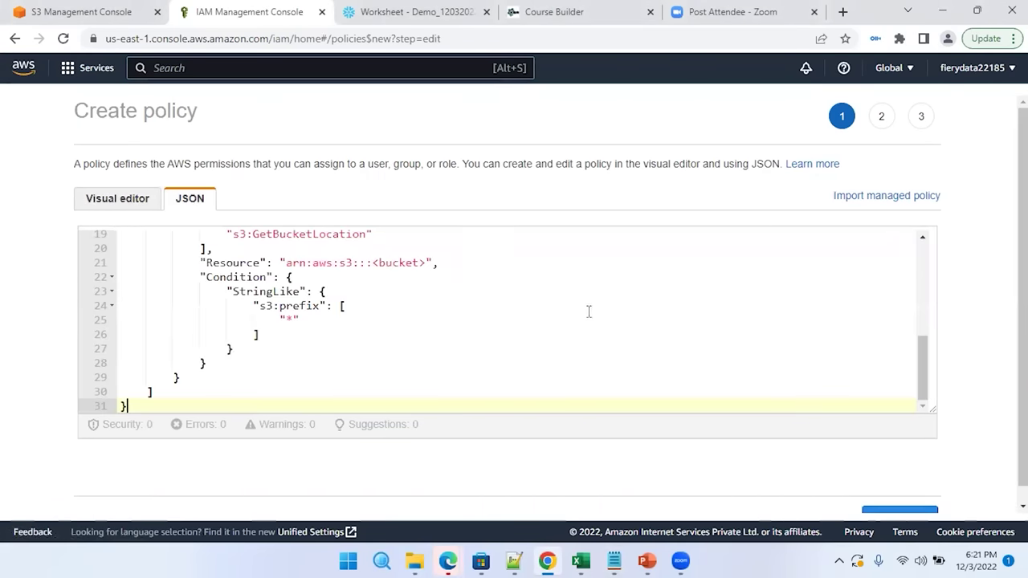
Examine the pasted policy's version line and the S3 actions allowed in its first statement
scroll(590, 315, "up", 5)
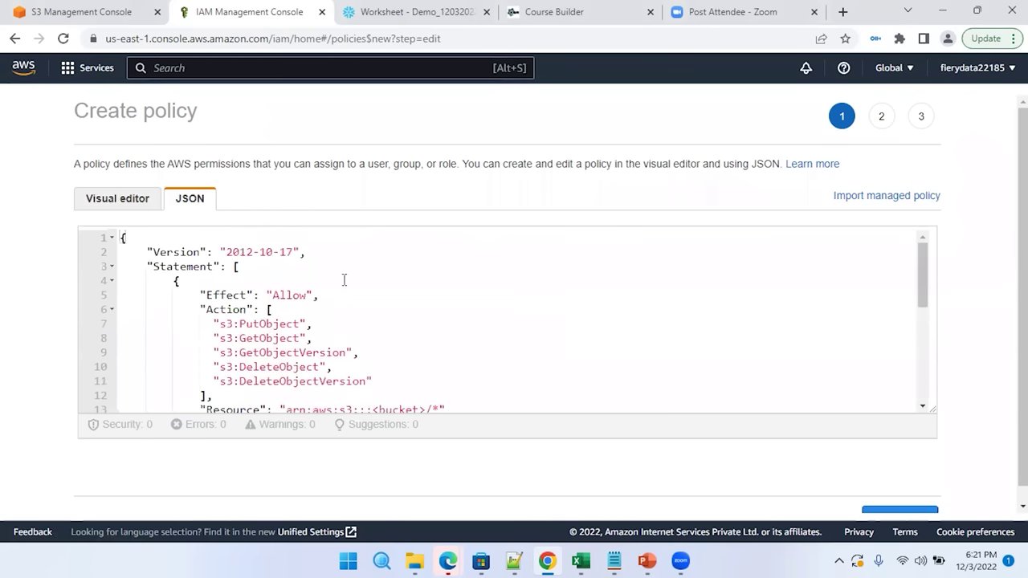
left_click_drag(327, 257, 138, 251)
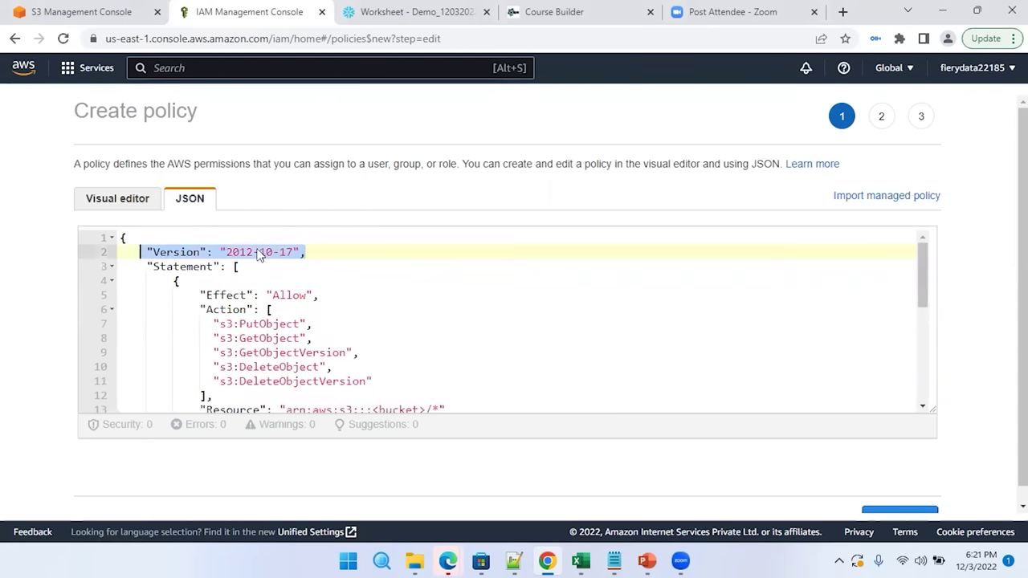
scroll(367, 295, "down", 2)
scroll(379, 291, "up", 1)
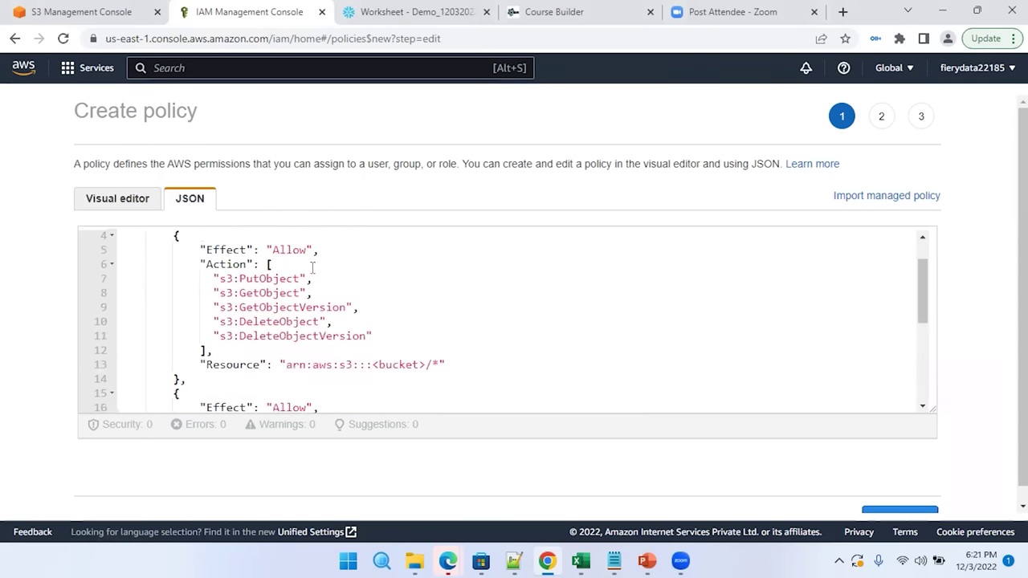
left_click_drag(201, 264, 374, 337)
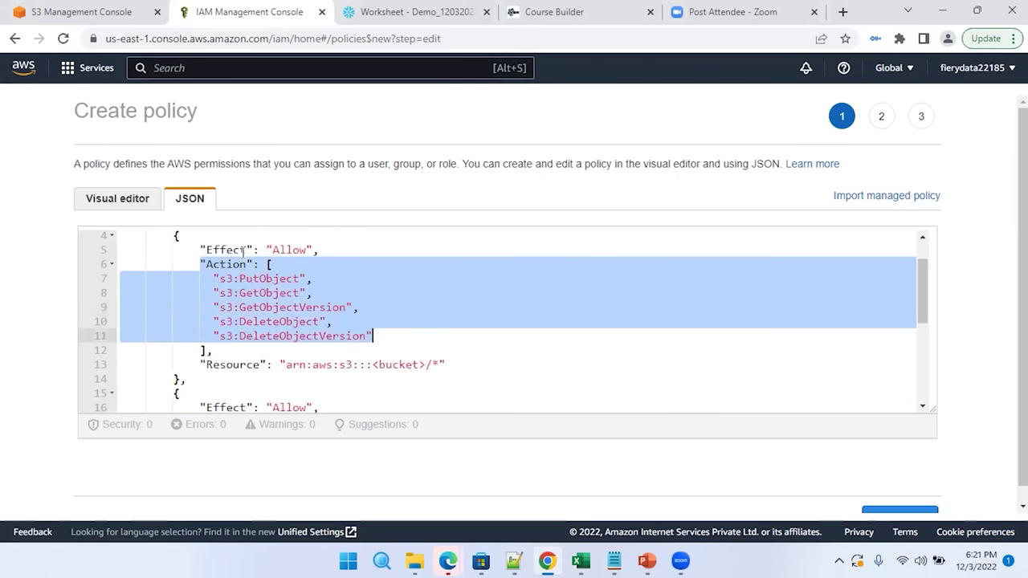
left_click(412, 338)
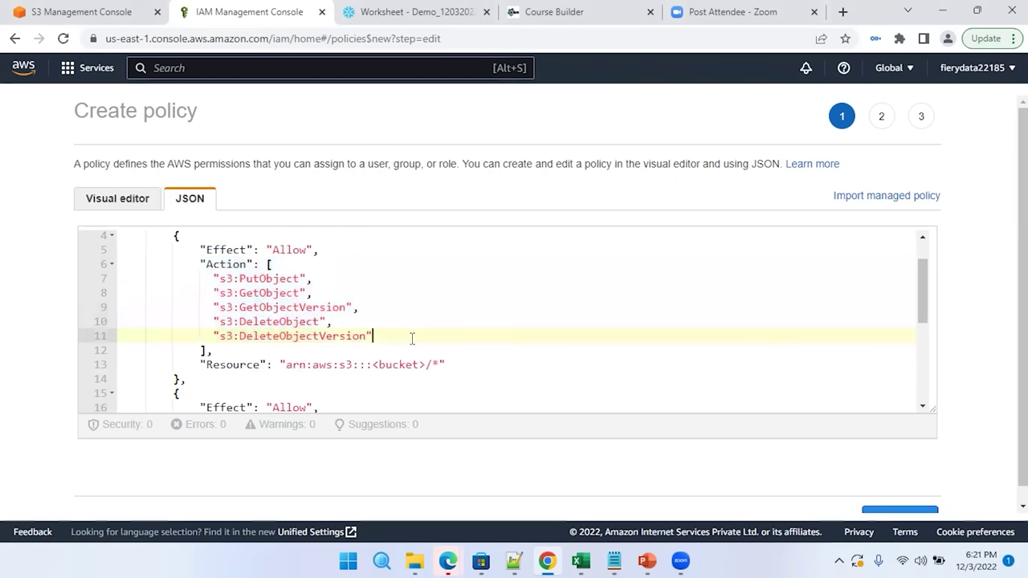
left_click_drag(394, 337, 121, 278)
double_click(272, 278)
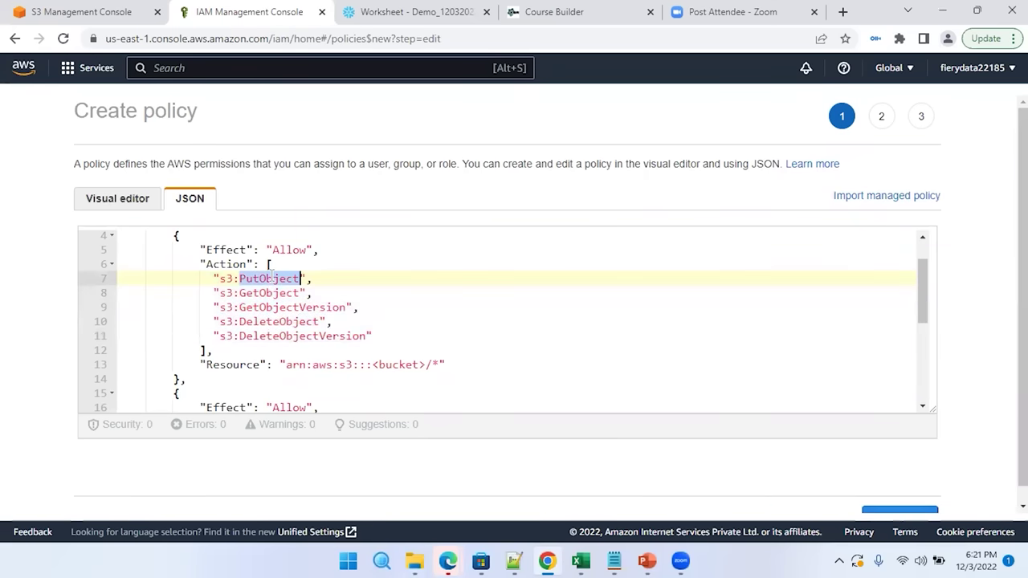
Examine the get and delete object actions and the bucket placeholder in the resource line of the policy's first statement
double_click(276, 293)
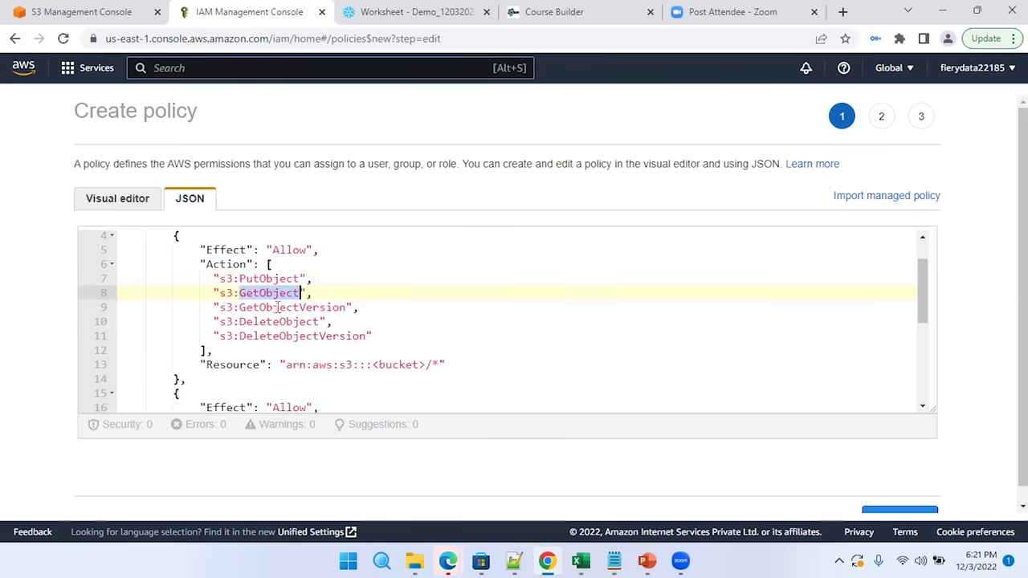
double_click(278, 308)
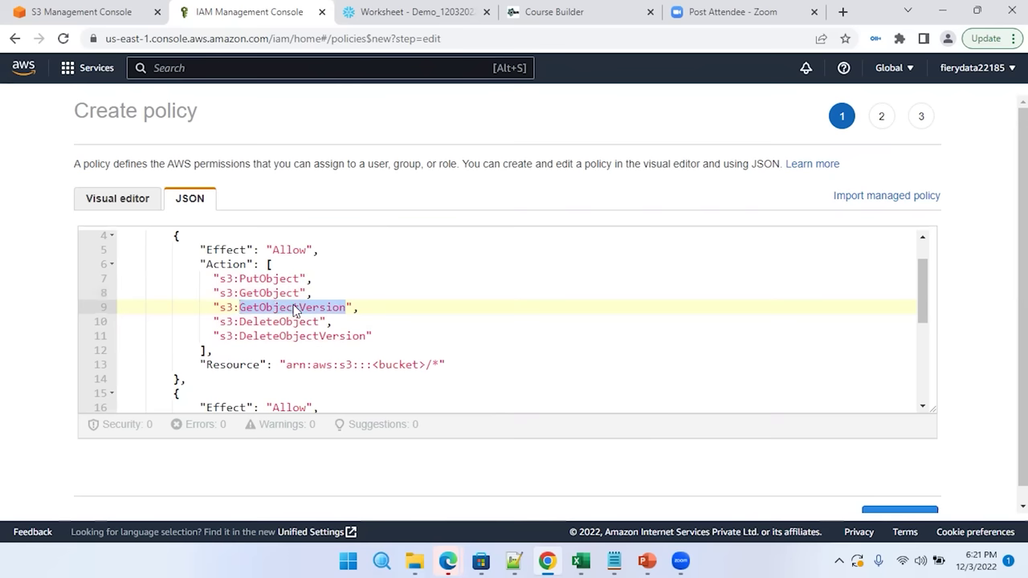
double_click(256, 319)
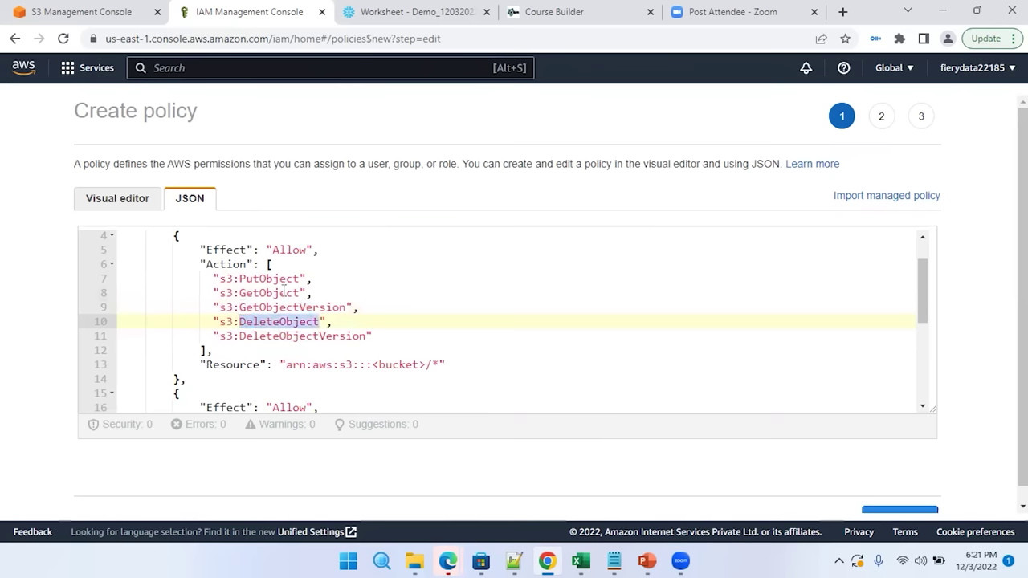
double_click(295, 335)
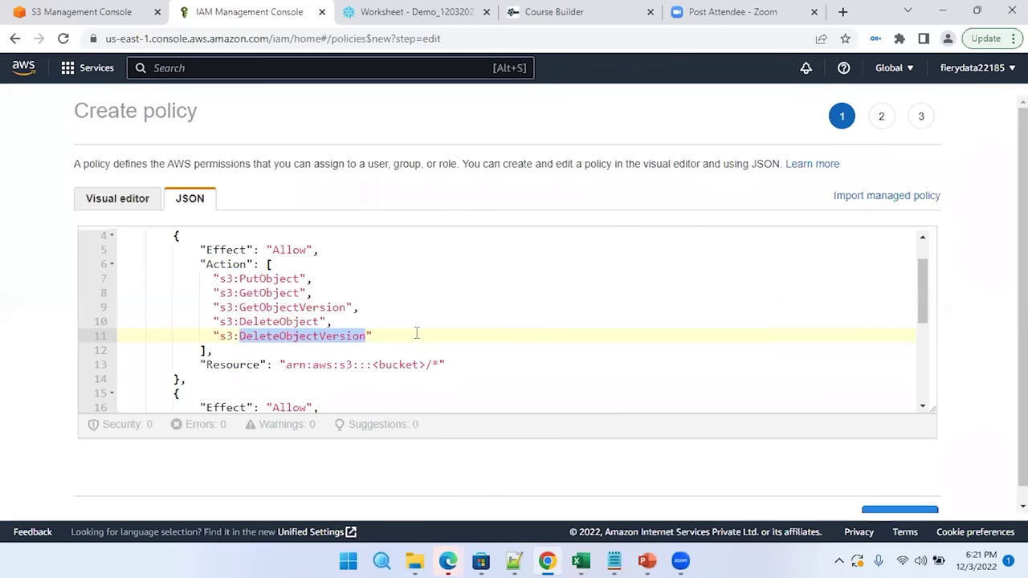
double_click(319, 335)
left_click_drag(209, 278, 377, 337)
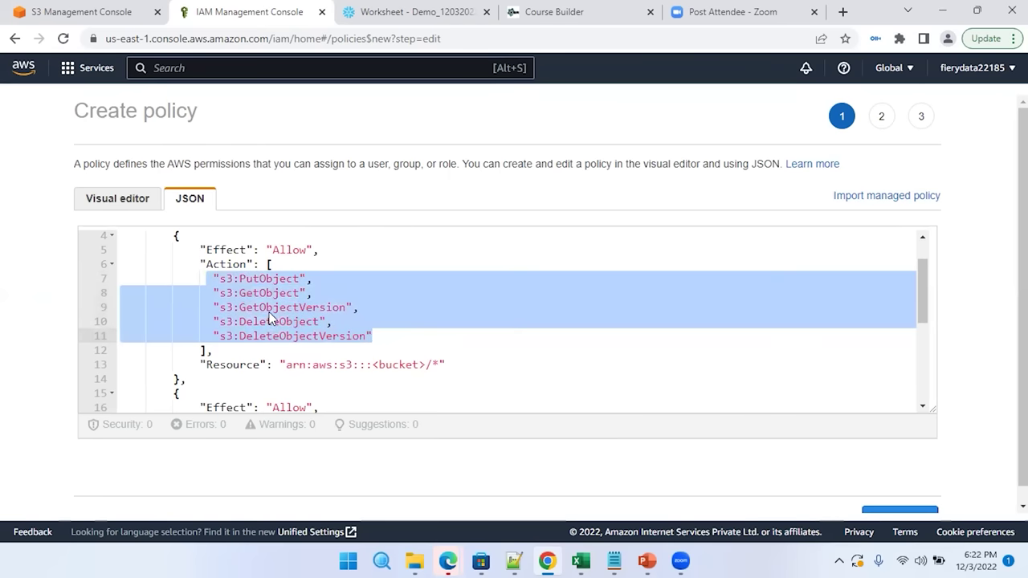
double_click(231, 364)
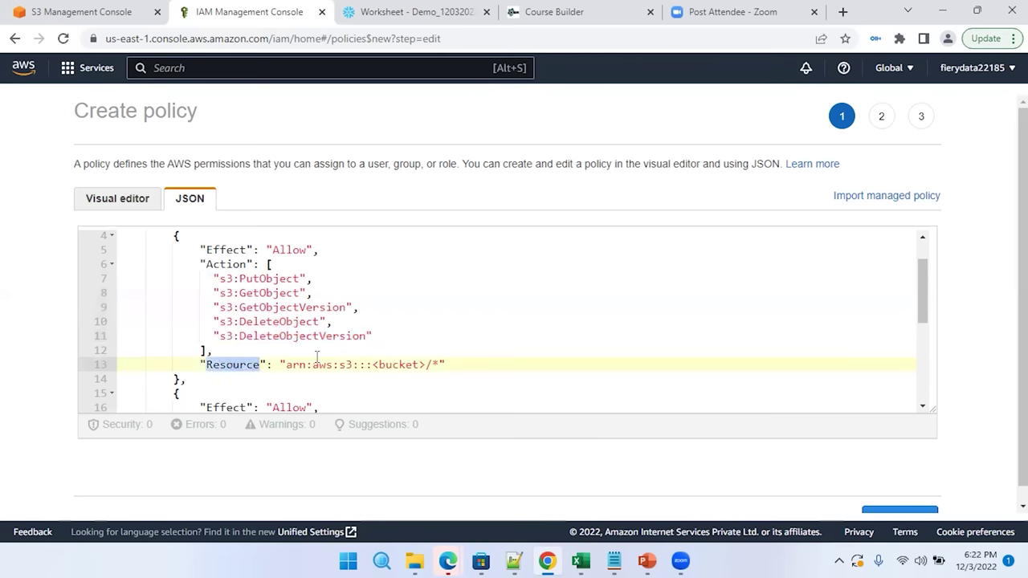
double_click(345, 364)
left_click(383, 365)
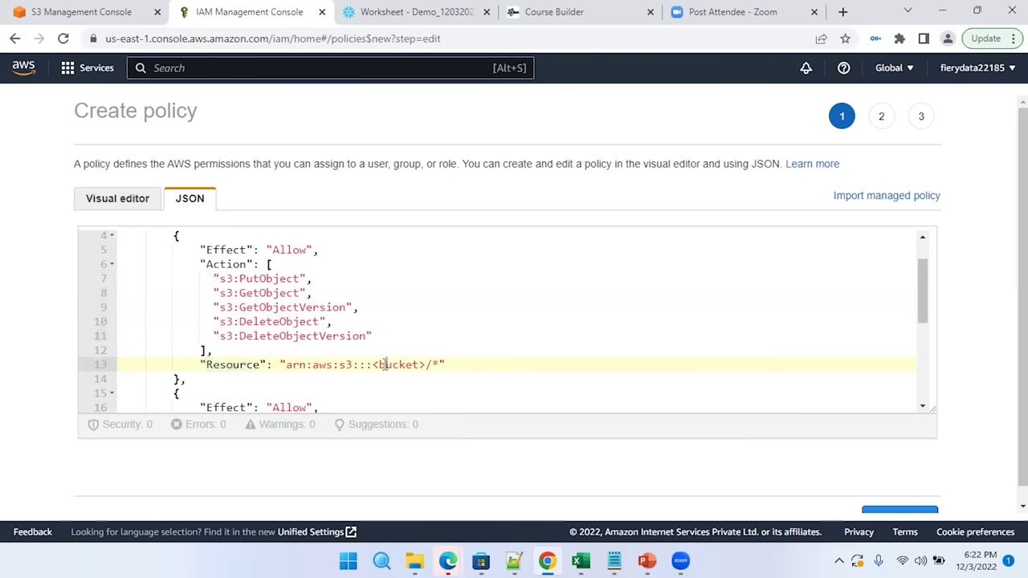
double_click(384, 364)
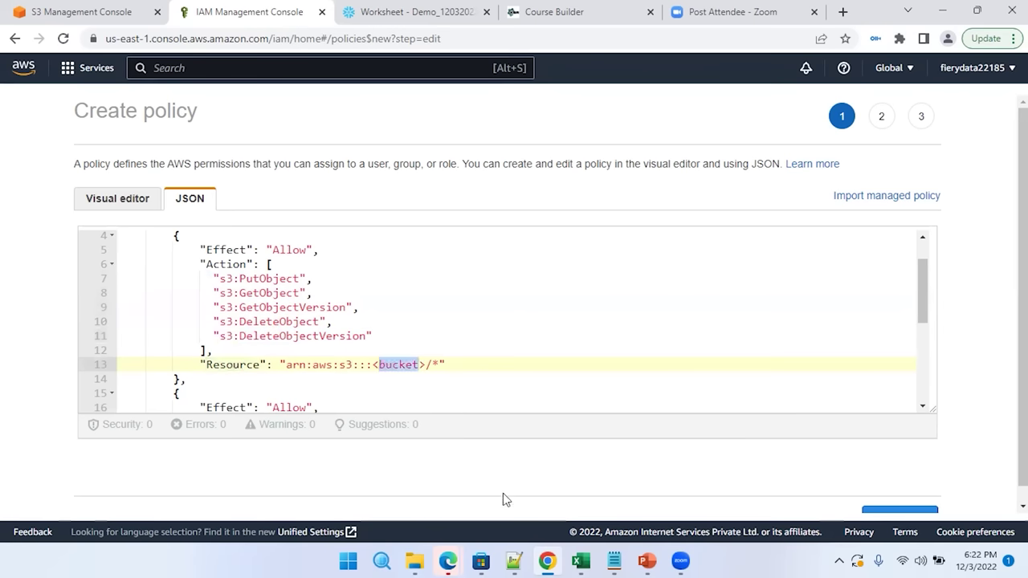
Switch to Notepad++ and copy the bucket name demo-12032022 from the S3 path in the Demo_12032022 notes
left_click(514, 560)
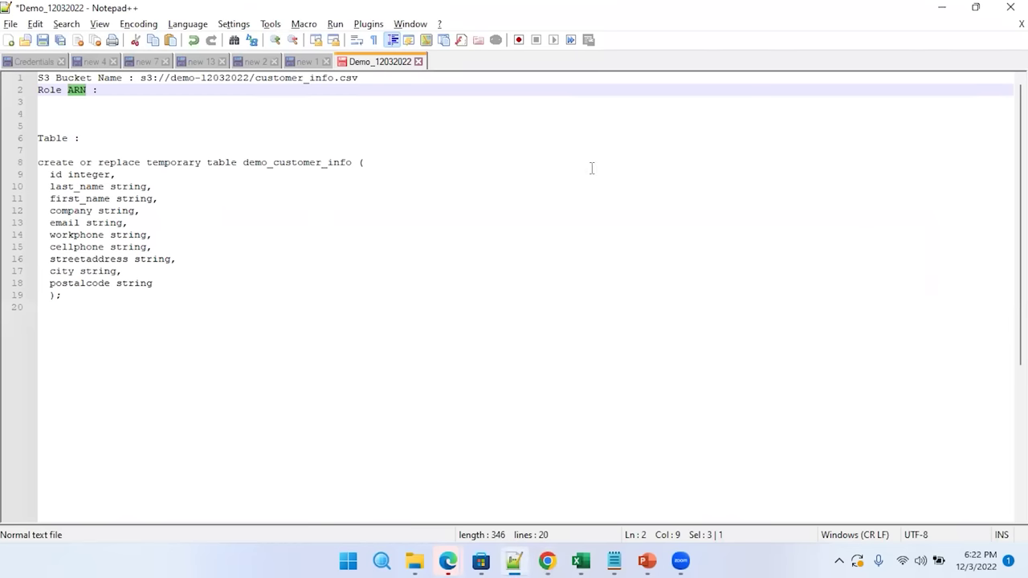
left_click_drag(169, 78, 248, 83)
key("ctrl+c")
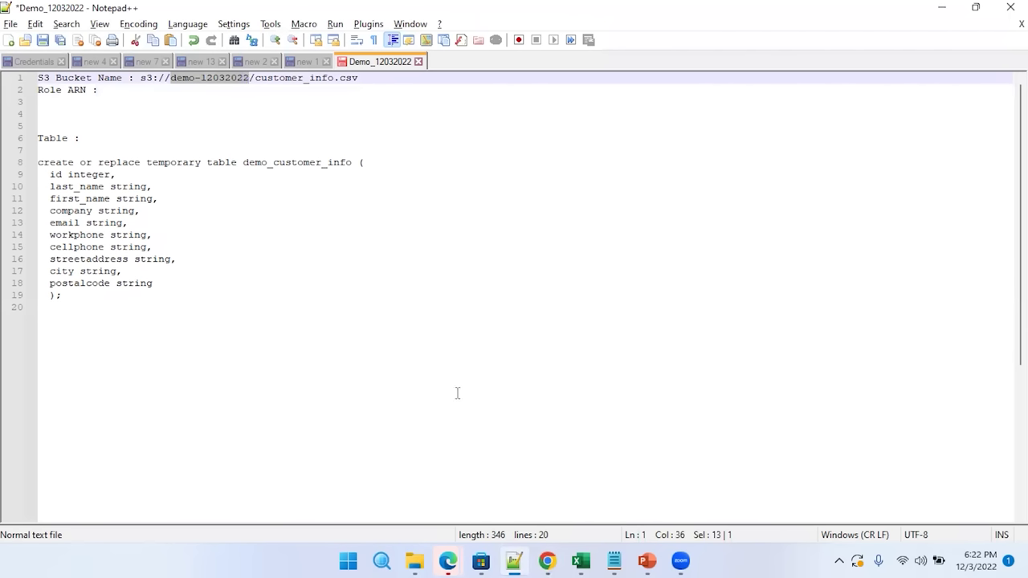
Back in Chrome, replace the <bucket> placeholder in the first statement's resource with demo-12032022, keeping the /* suffix
left_click(547, 561)
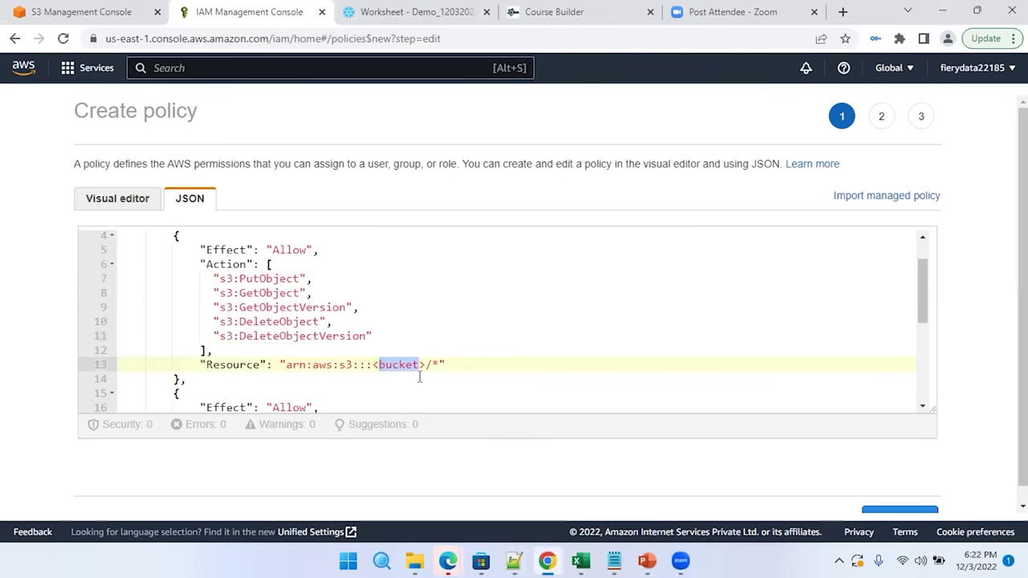
key("Down")
left_click_drag(374, 364, 427, 365)
key("ctrl+v")
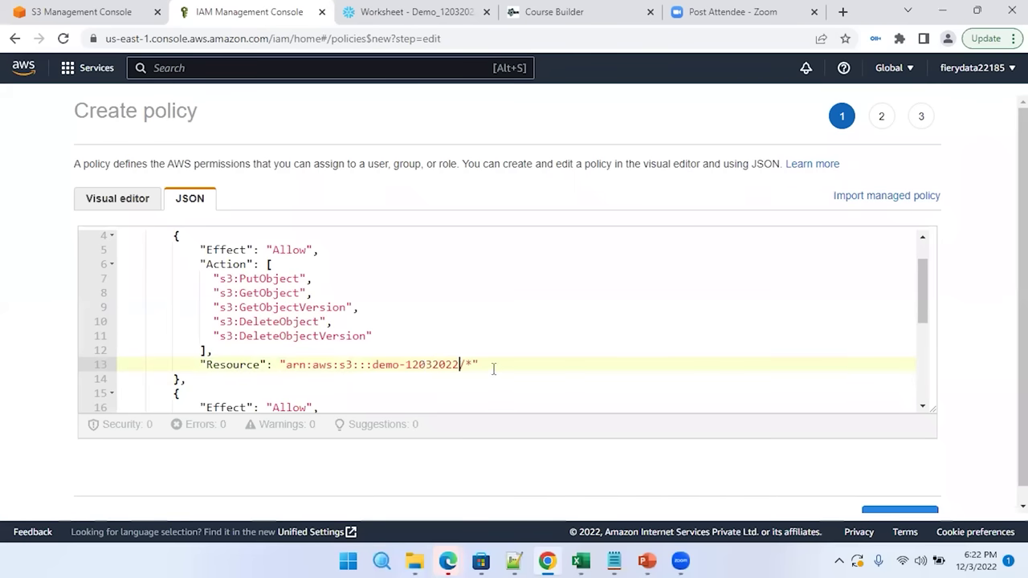
key("Right")
key("shift+Right")
Check the ListBucket and GetBucketLocation actions in the second statement and replace its resource's <bucket> placeholder with demo-12032022
scroll(479, 370, "down", 1)
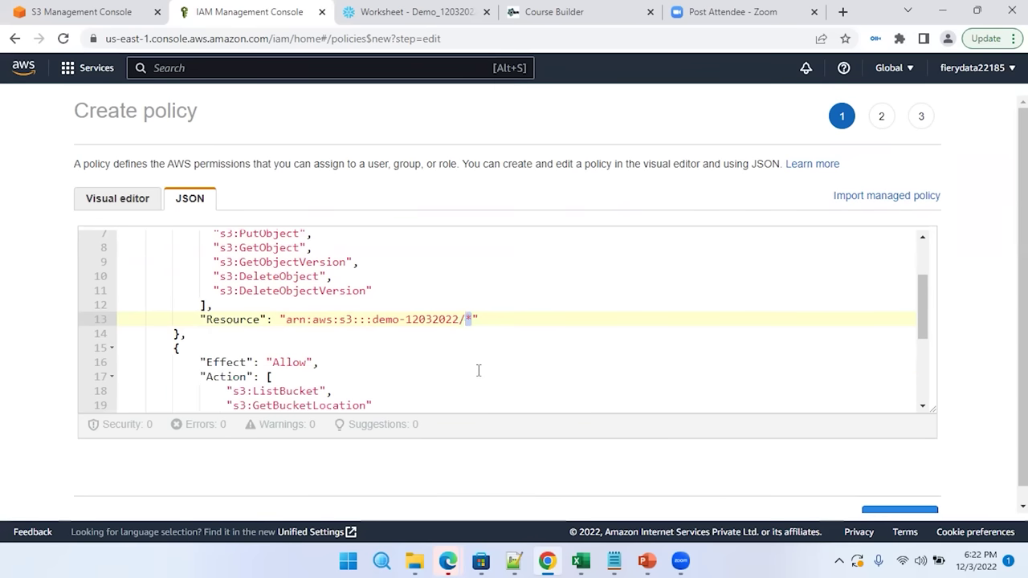
scroll(478, 370, "down", 2)
scroll(477, 372, "down", 1)
scroll(442, 369, "up", 1)
left_click_drag(224, 300, 246, 300)
mouse_move(317, 314)
left_mouse_down()
mouse_move(401, 321)
mouse_move(329, 315)
left_mouse_up()
double_click(295, 300)
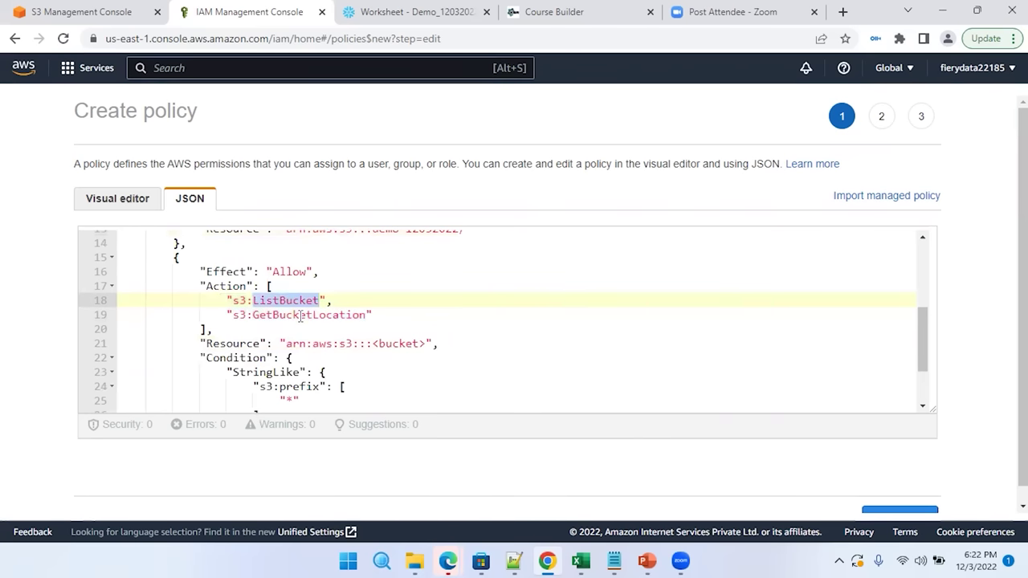
double_click(301, 315)
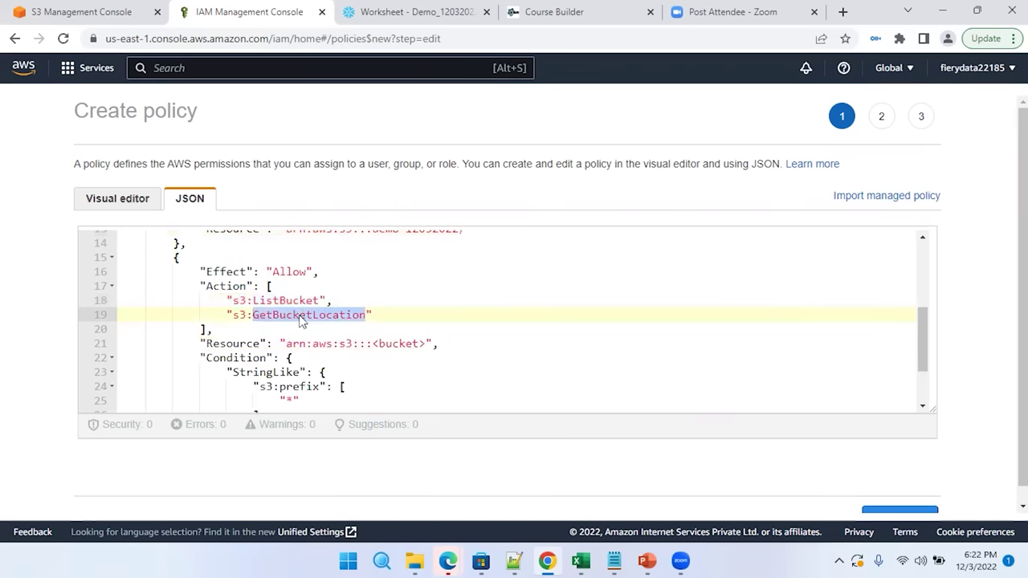
left_click_drag(374, 342, 425, 343)
key("ctrl+v")
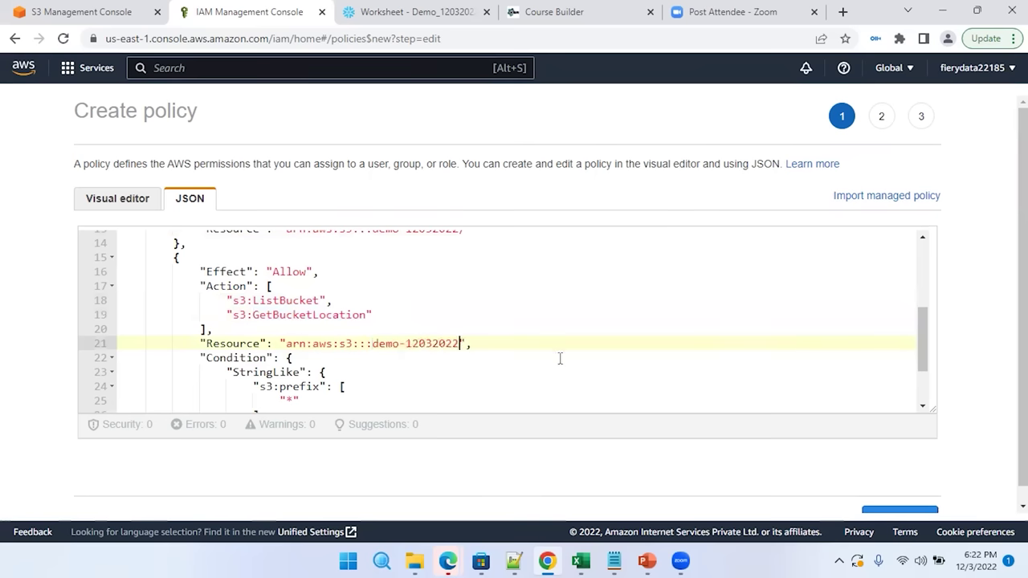
Review the edited policy JSON, checking the first statement's actions and resource and the second statement's prefix condition
scroll(493, 379, "up", 3)
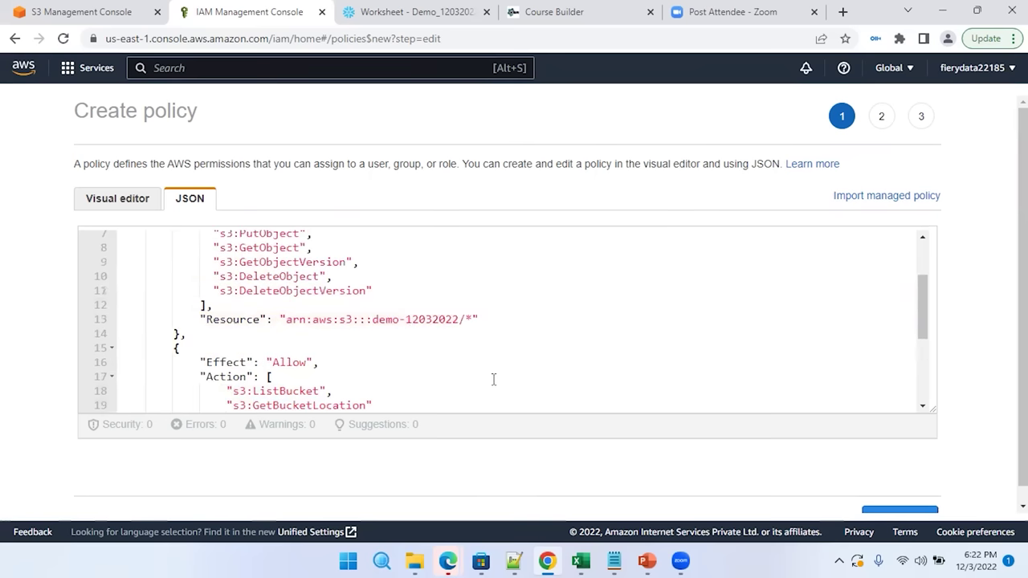
scroll(493, 379, "down", 1)
left_click_drag(199, 277, 305, 346)
left_click_drag(199, 364, 479, 366)
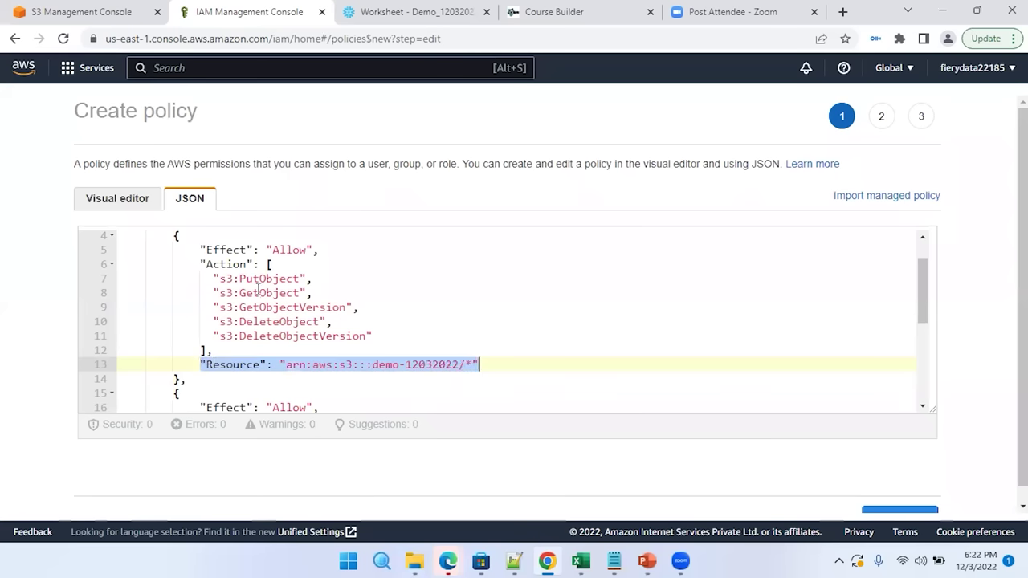
left_click_drag(214, 278, 407, 335)
left_click_drag(480, 364, 194, 364)
scroll(335, 374, "down", 5)
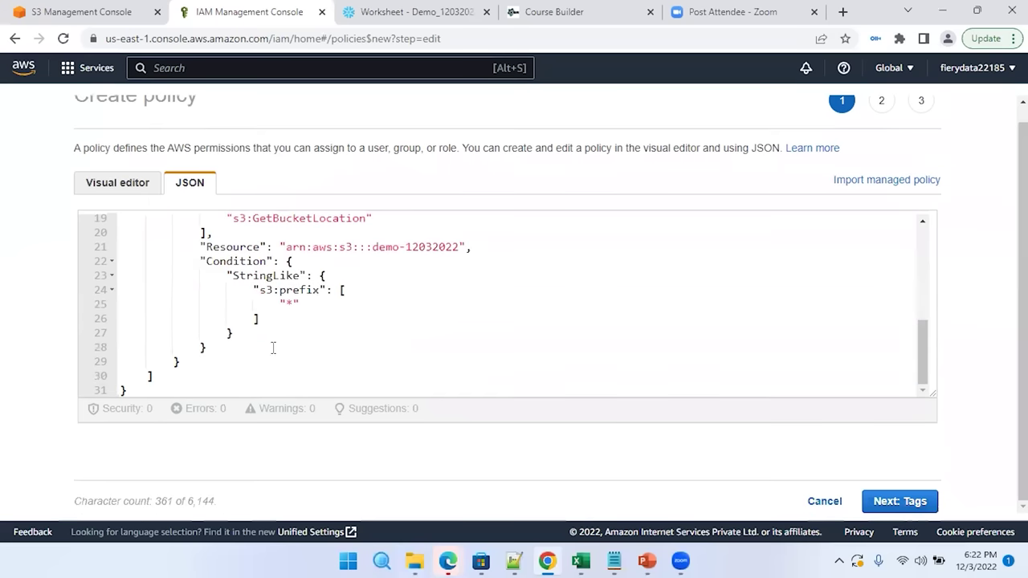
scroll(362, 358, "up", 4)
scroll(366, 353, "up", 3)
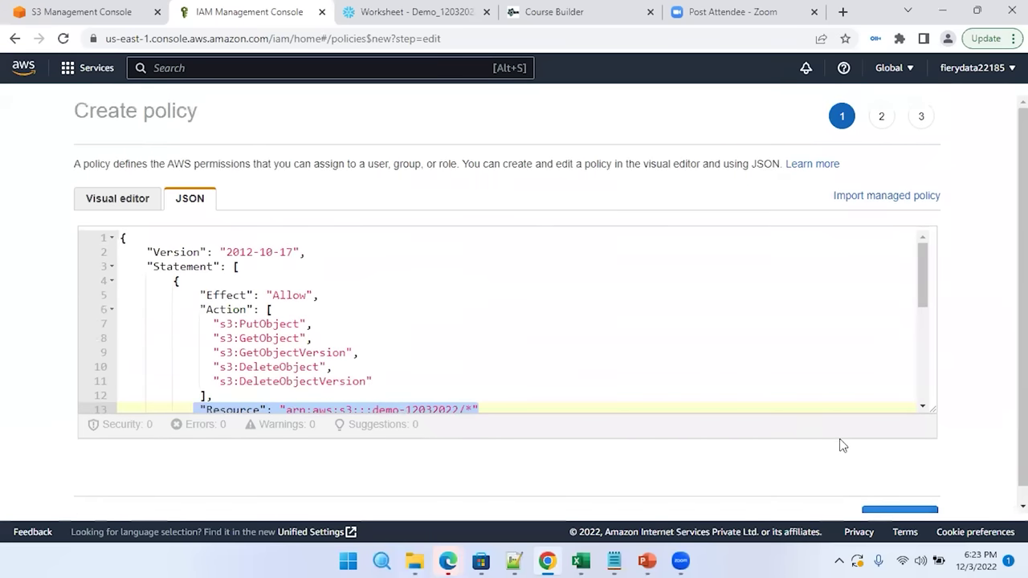
Proceed to the policy review without adding tags and check the request condition for S3 in the summary
scroll(899, 482, "down", 1)
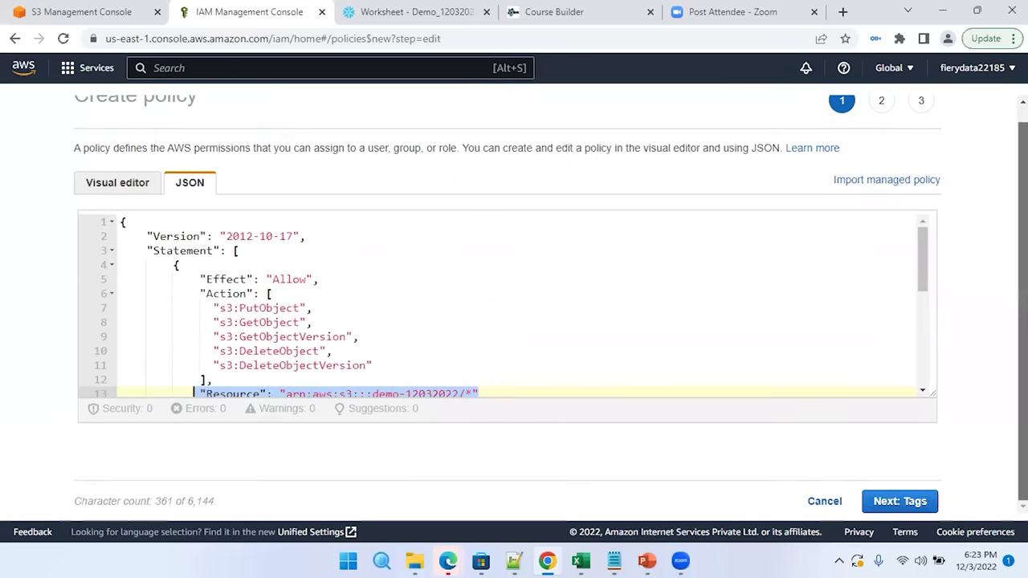
left_click(913, 500)
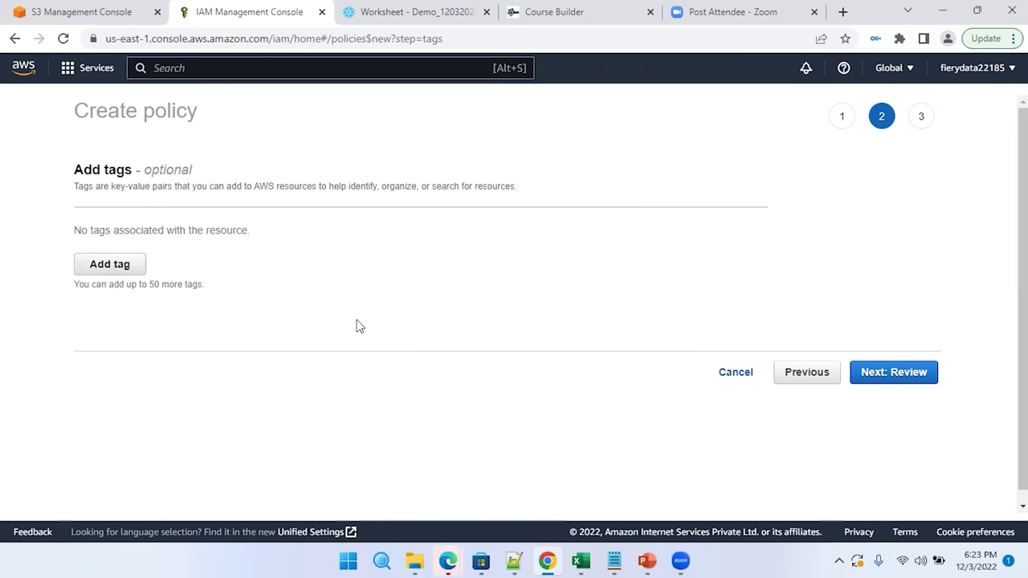
left_click(905, 373)
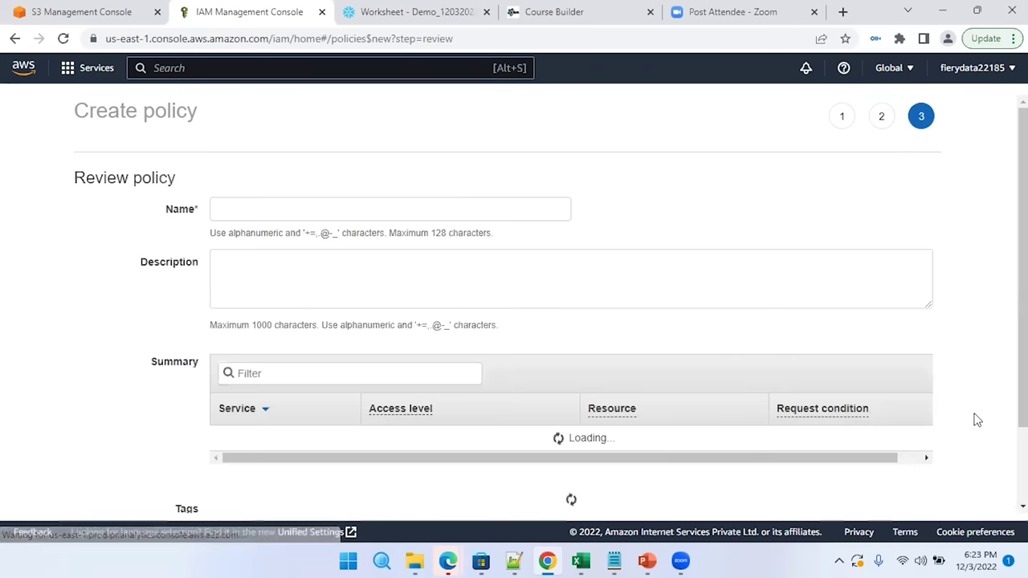
scroll(225, 278, "down", 4)
scroll(225, 278, "up", 4)
scroll(225, 277, "down", 3)
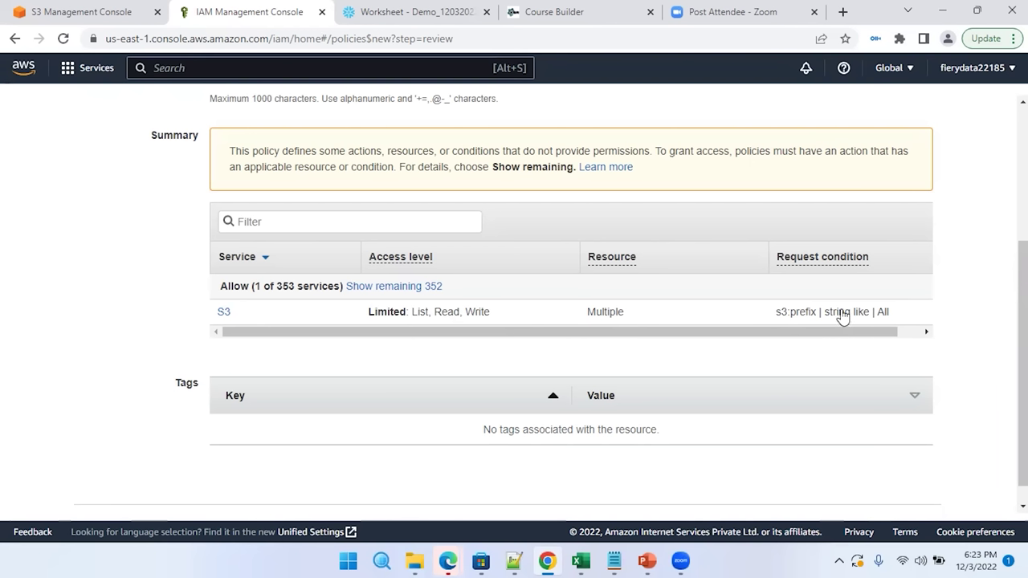
double_click(882, 318)
scroll(685, 364, "up", 2)
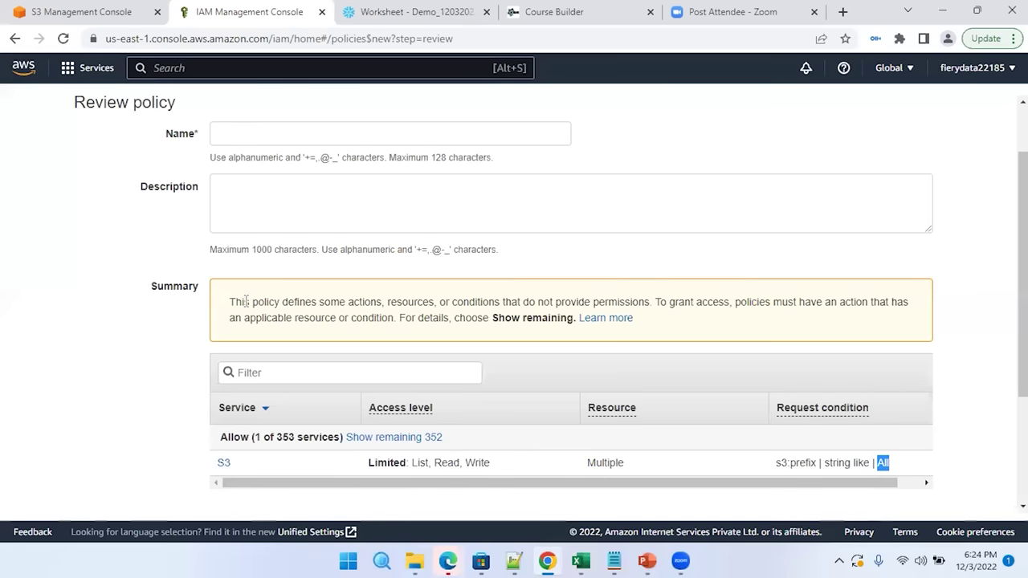
Name the policy demo_12032022
scroll(233, 265, "up", 1)
left_click(224, 209)
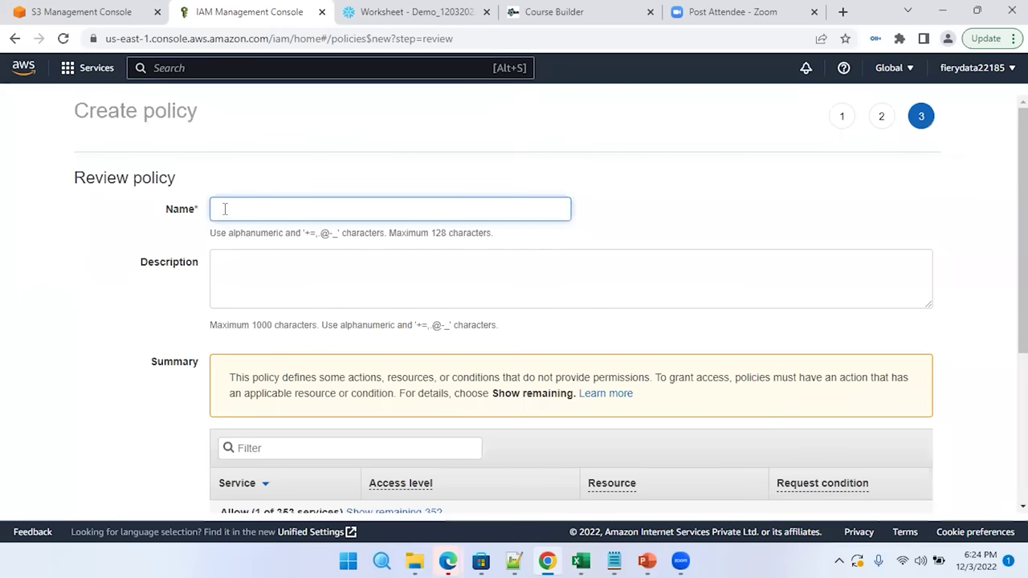
type("demo_12032022")
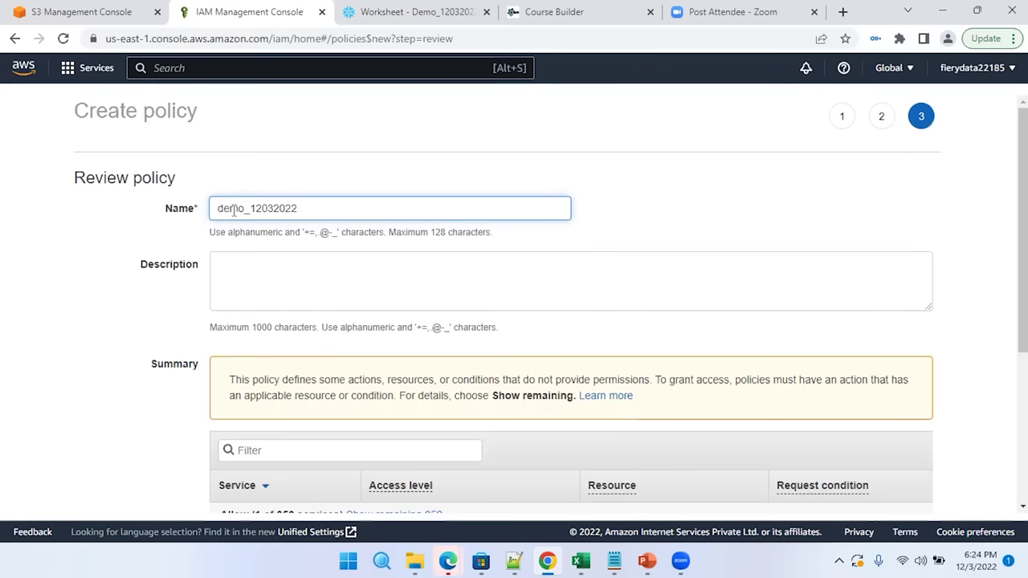
Enter the description "This policy will be used by Role to give an access to snowflake" and create the policy
left_click(261, 265)
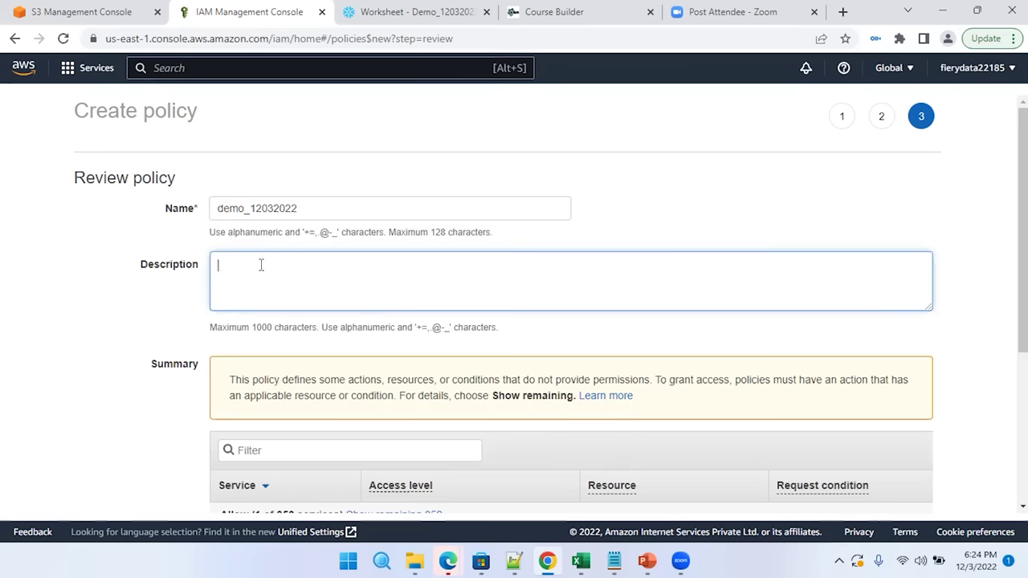
type("This policy will be")
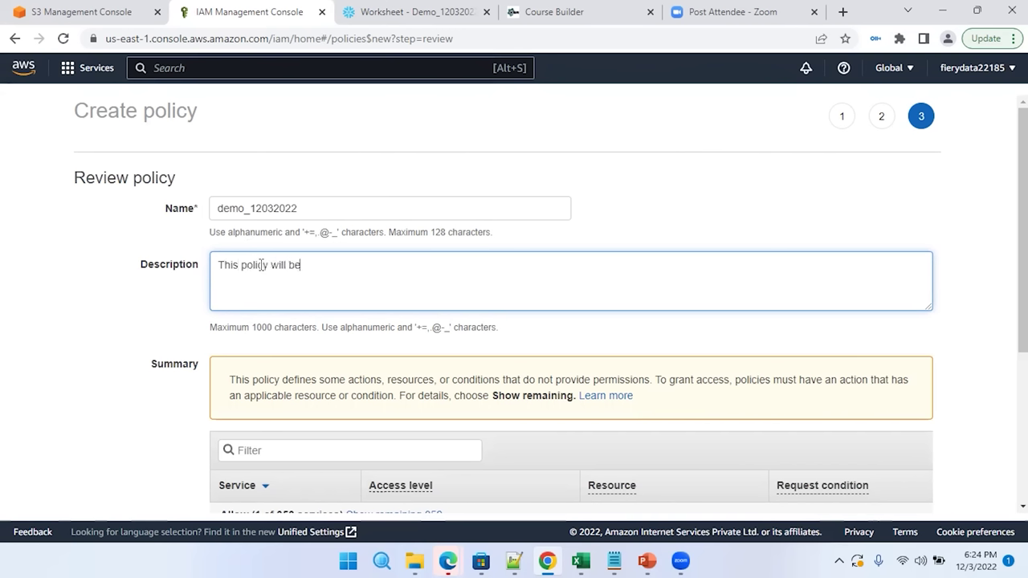
type(" used by Role to give an access to snowflkae")
key("BackSpace")
key("BackSpace")
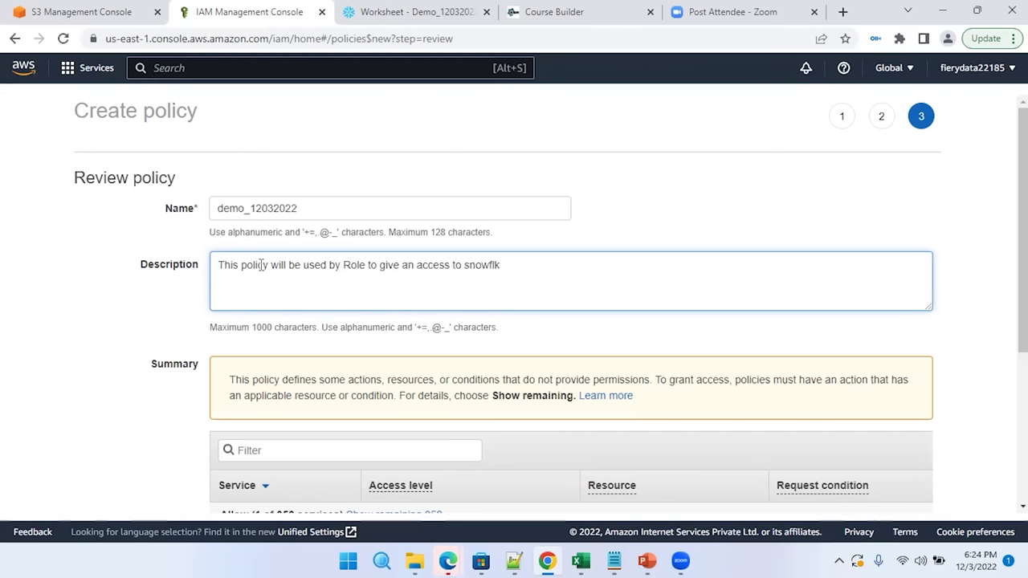
type("lake")
scroll(362, 337, "down", 3)
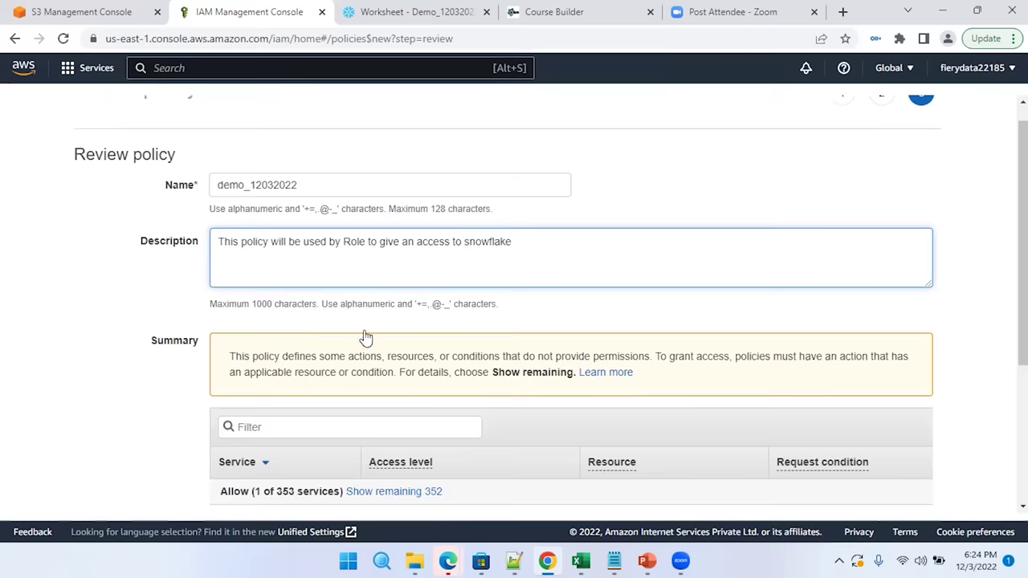
left_click(912, 500)
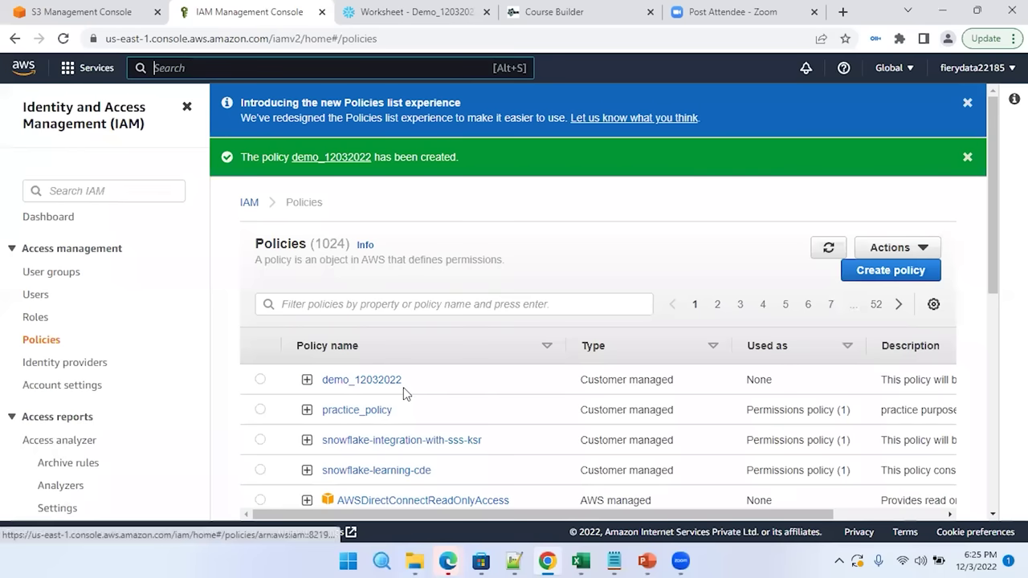
Start creating a new IAM role with AWS account as the trusted entity type
left_click(35, 318)
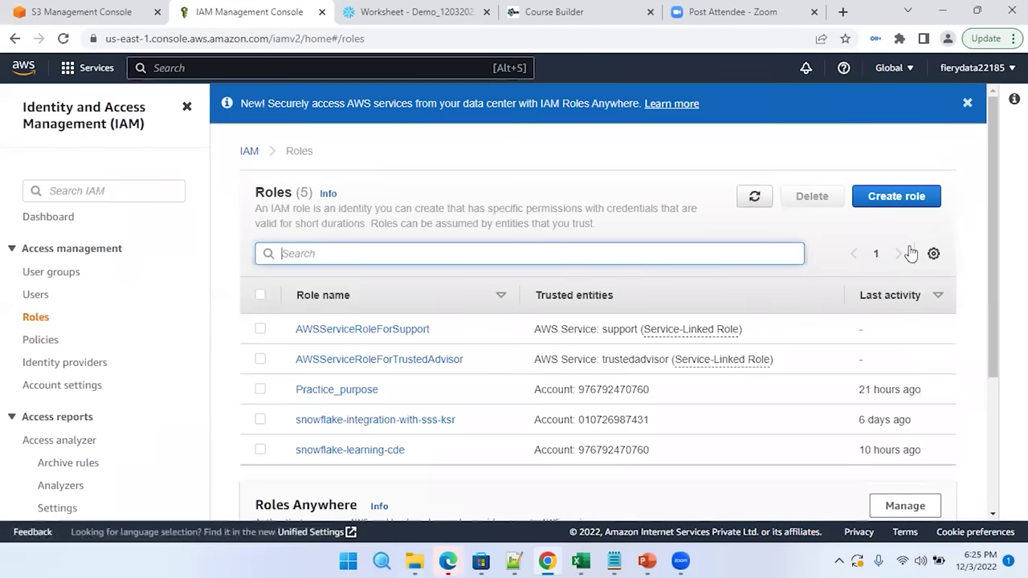
left_click(907, 202)
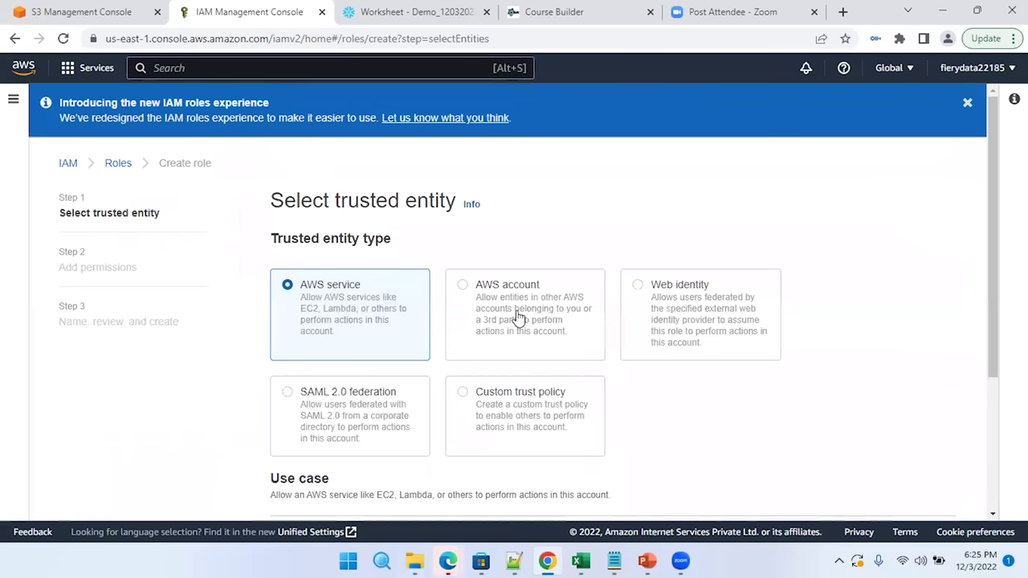
left_click(518, 322)
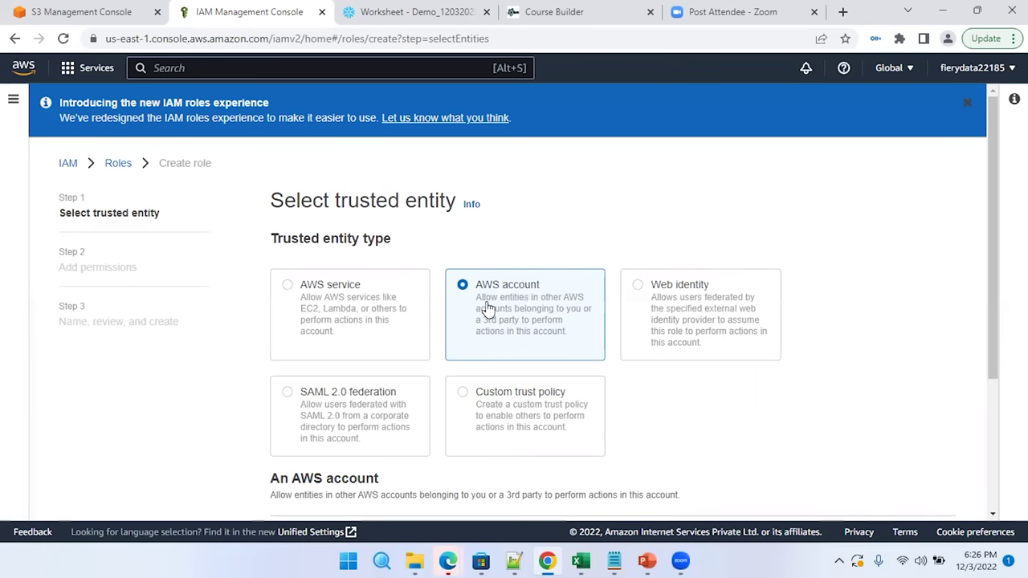
Keep this account as the trusted AWS account, require an external ID and enter this account's number as the external ID
scroll(719, 368, "down", 3)
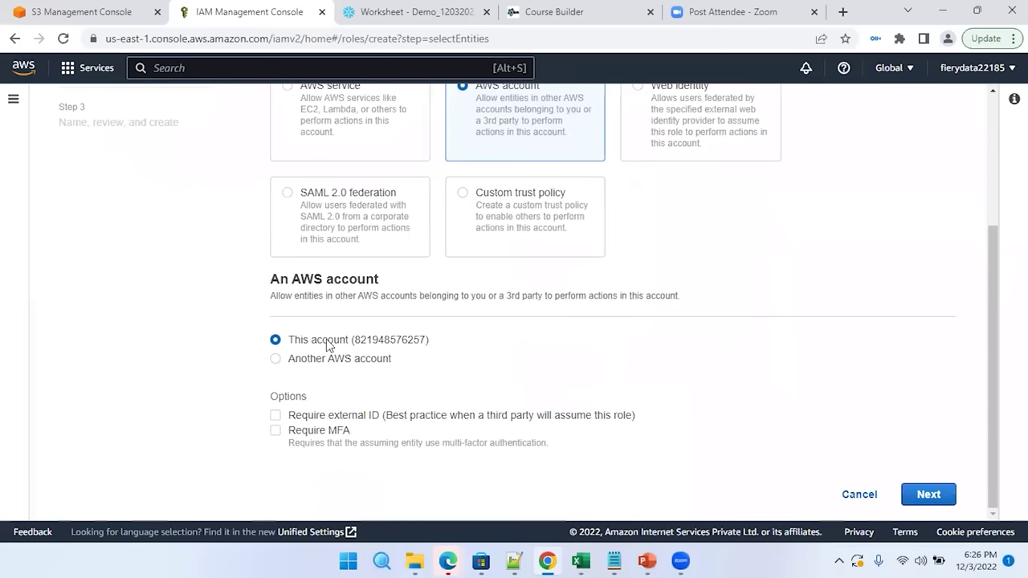
left_click_drag(356, 342, 425, 347)
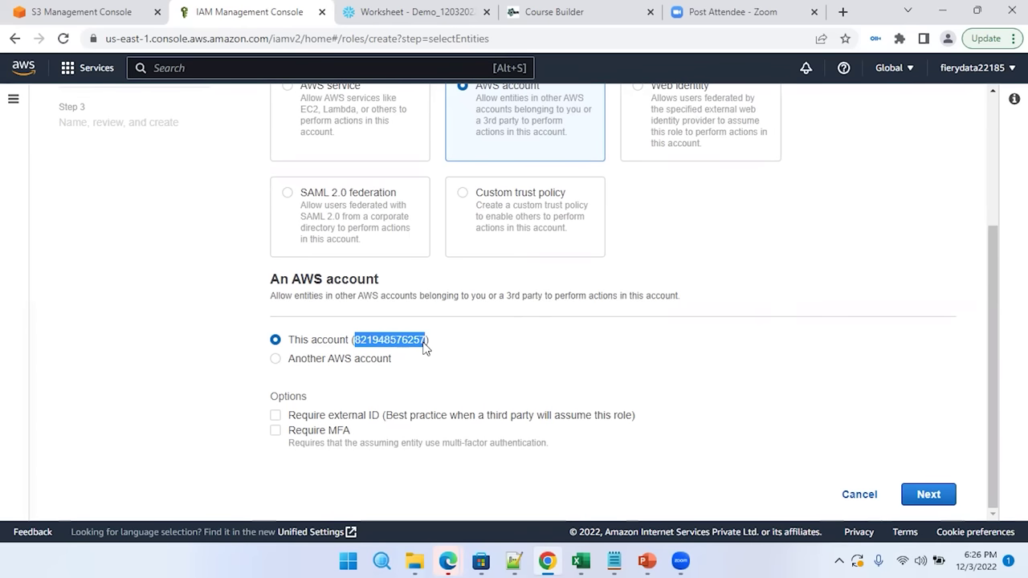
left_click(374, 345)
left_click_drag(356, 342, 421, 349)
key("ctrl+c")
left_click(276, 418)
scroll(401, 253, "down", 2)
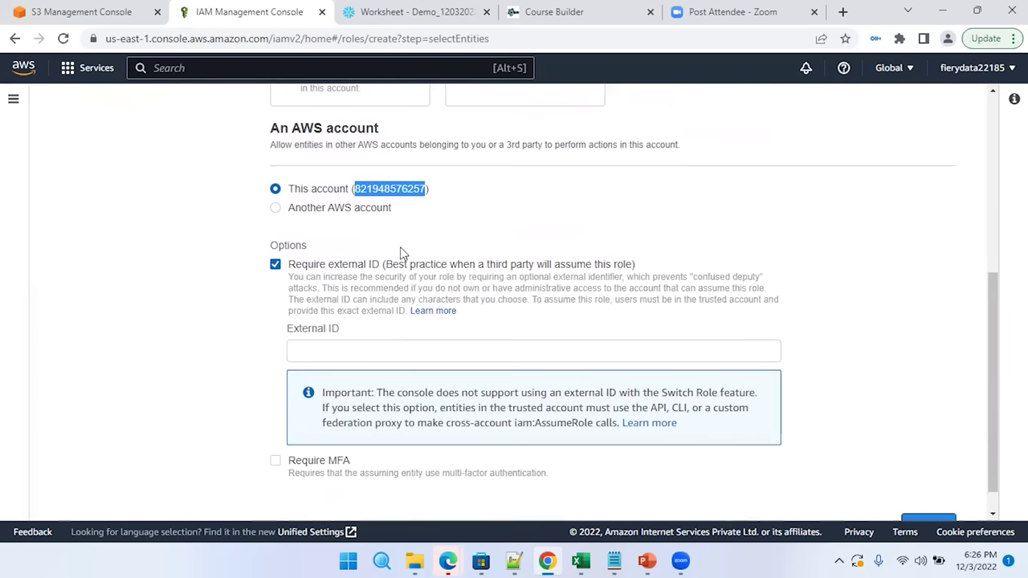
scroll(462, 317, "up", 1)
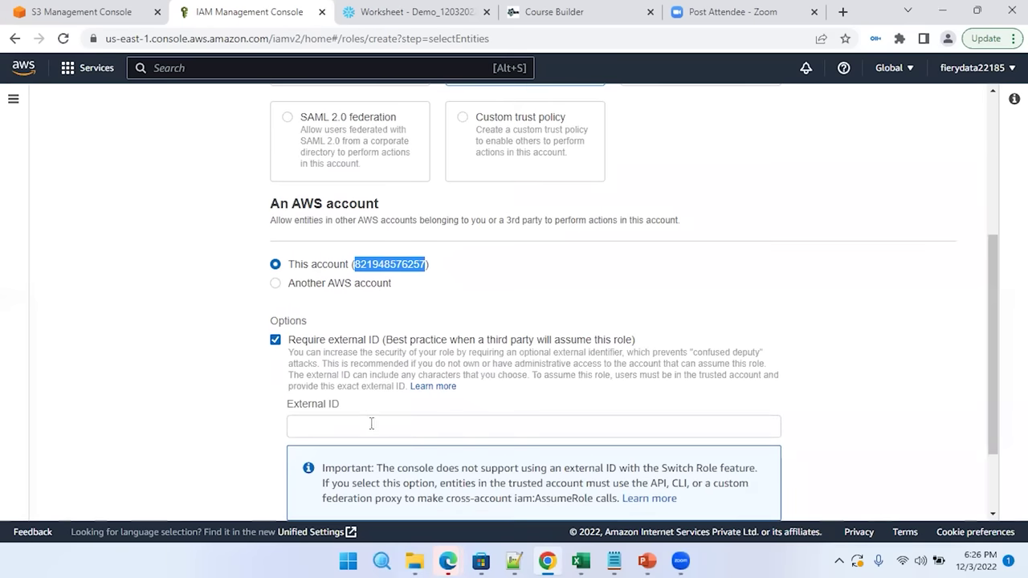
left_click(371, 425)
key("ctrl+v")
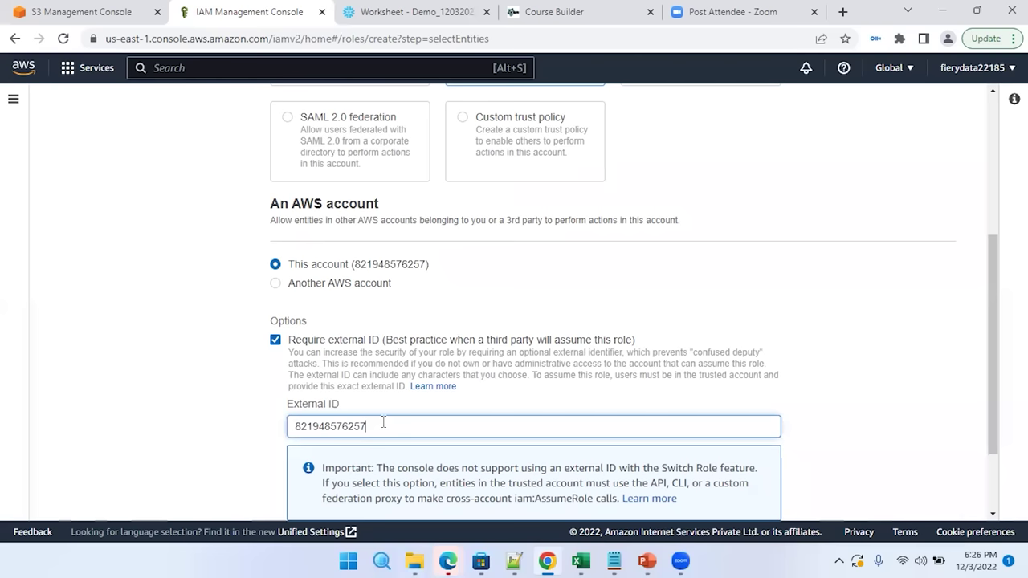
Check the entered external ID and continue to the role's permissions
double_click(289, 427)
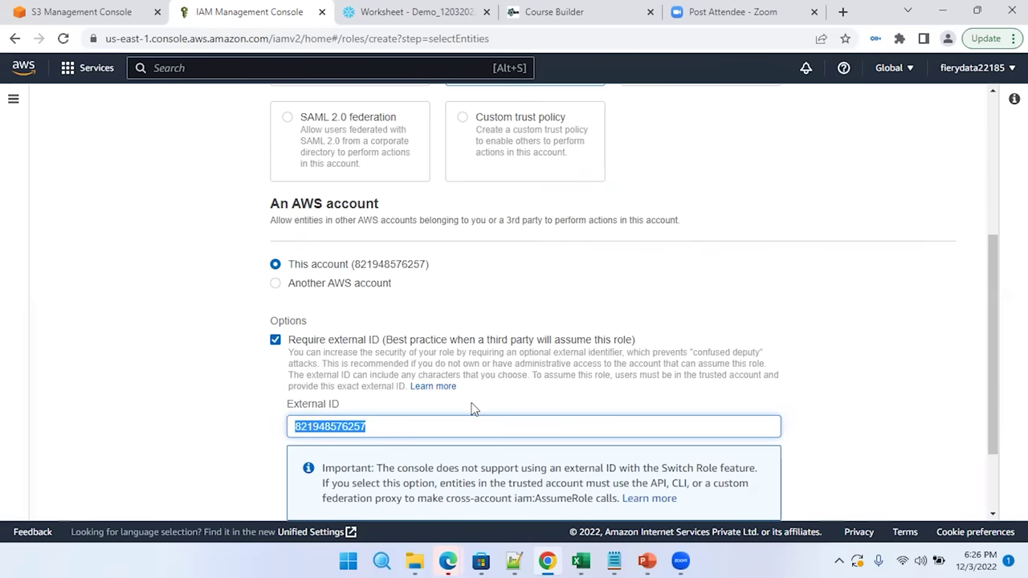
left_click(374, 426)
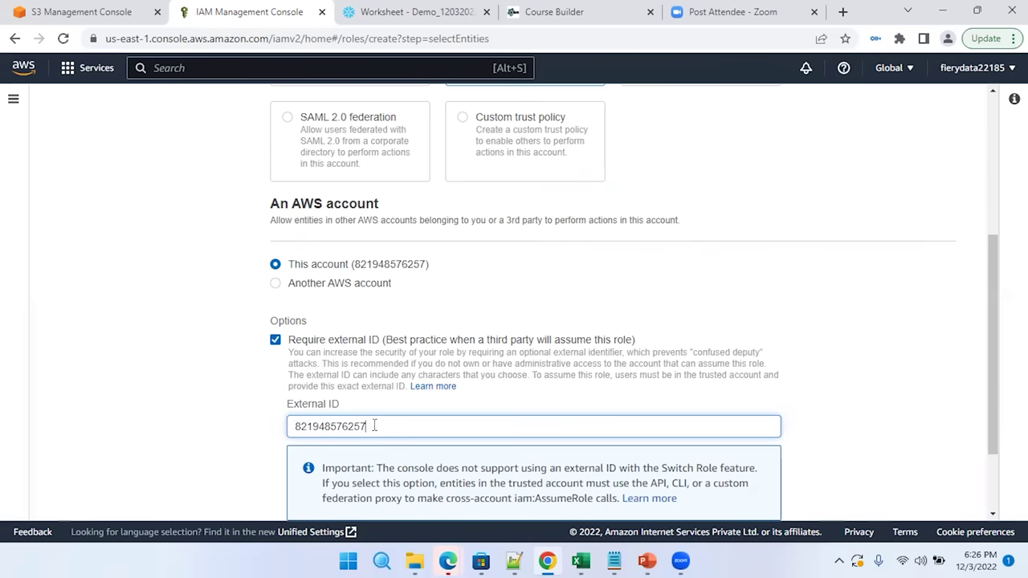
double_click(321, 426)
scroll(358, 401, "down", 1)
scroll(417, 313, "up", 1)
left_click(868, 426)
scroll(842, 403, "down", 2)
left_click(918, 496)
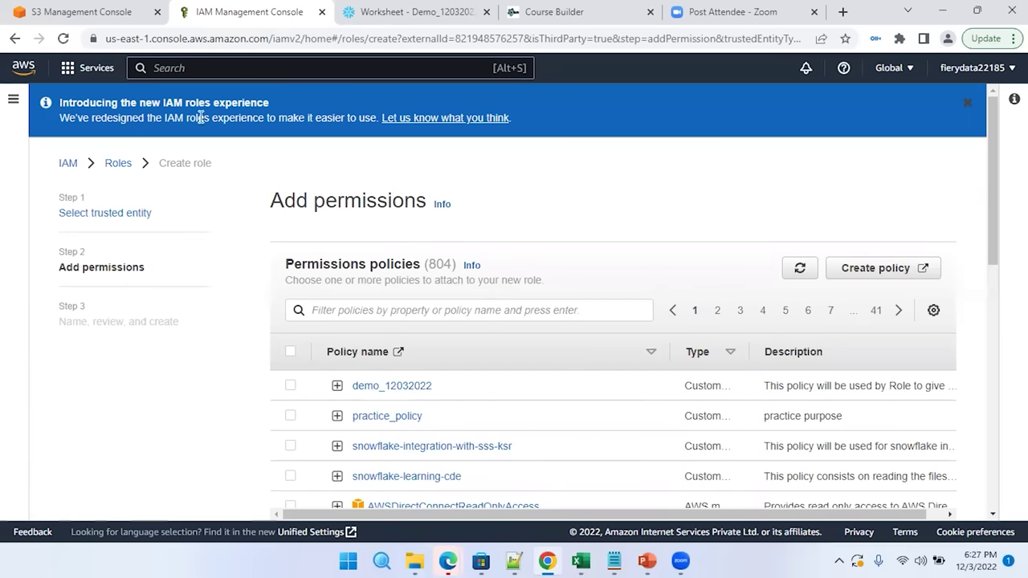
Attach the demo_12032022 policy to the role and continue to naming and review
left_click(290, 386)
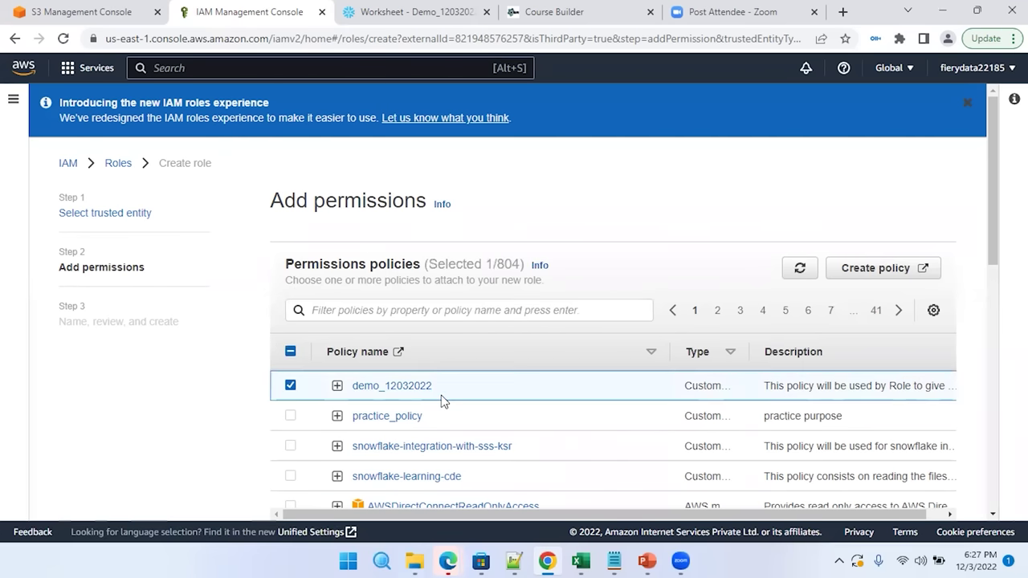
scroll(489, 394, "down", 9)
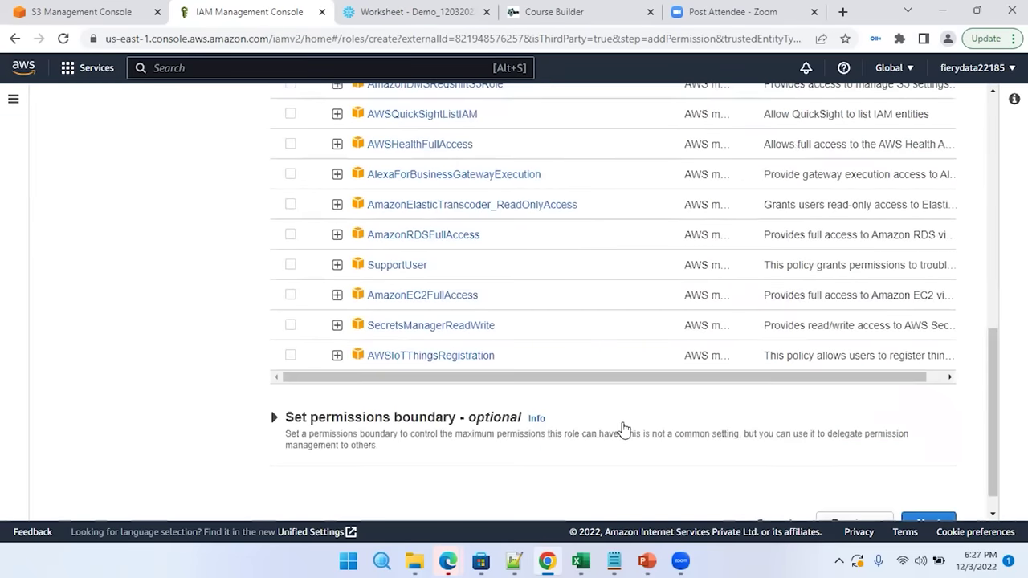
left_click(929, 496)
Name the role demo_12032022 and enter the description "This Role will be used by Snowflake account"
left_click(292, 231)
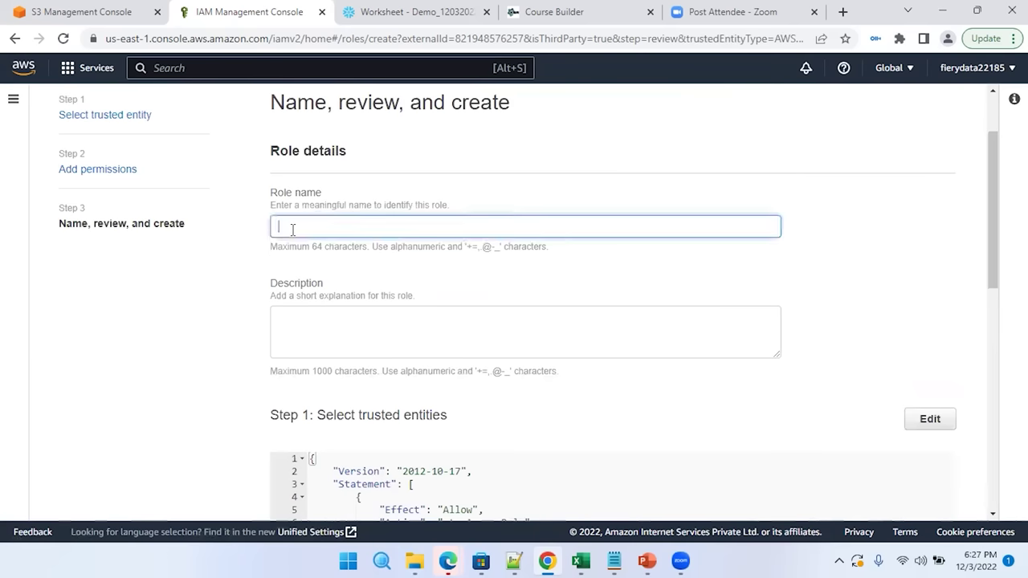
type("demo_12032022")
left_click_drag(358, 226, 273, 227)
left_click(348, 327)
type("This Rp")
type("le will be used by Snowflake account")
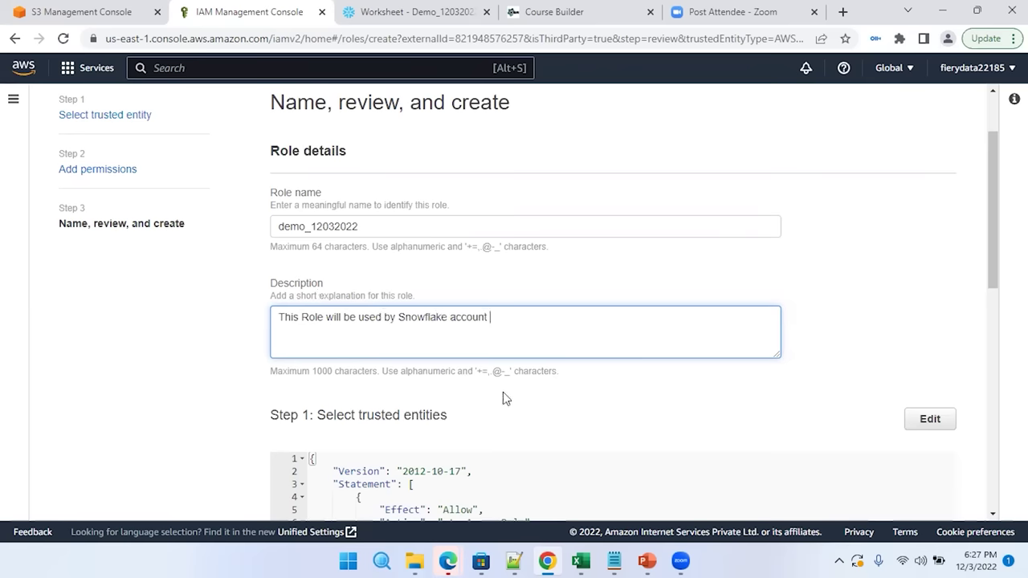
Review the trust policy's principal and external ID and the attached permissions policy, and create the role without tags
scroll(502, 392, "down", 3)
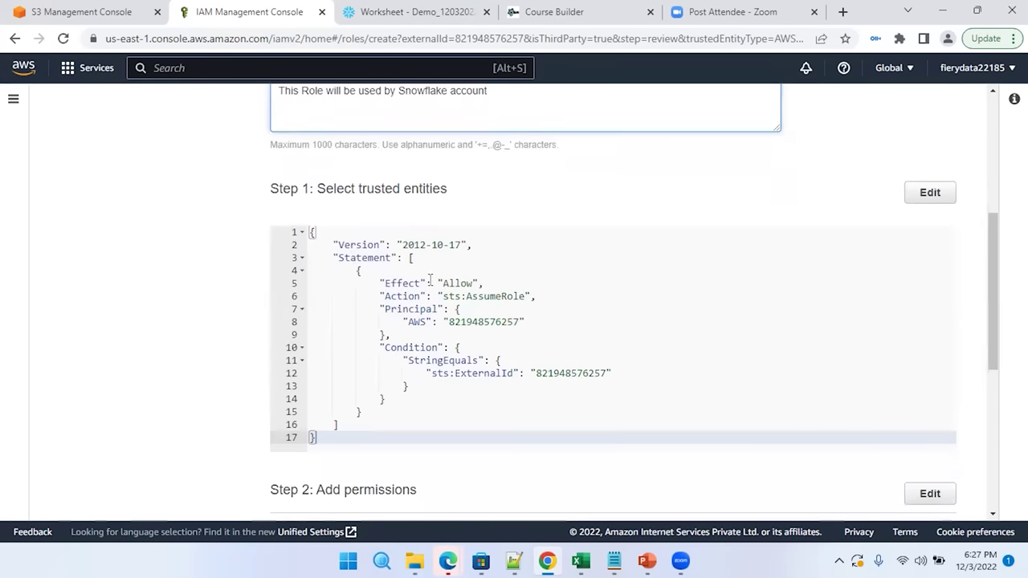
double_click(474, 321)
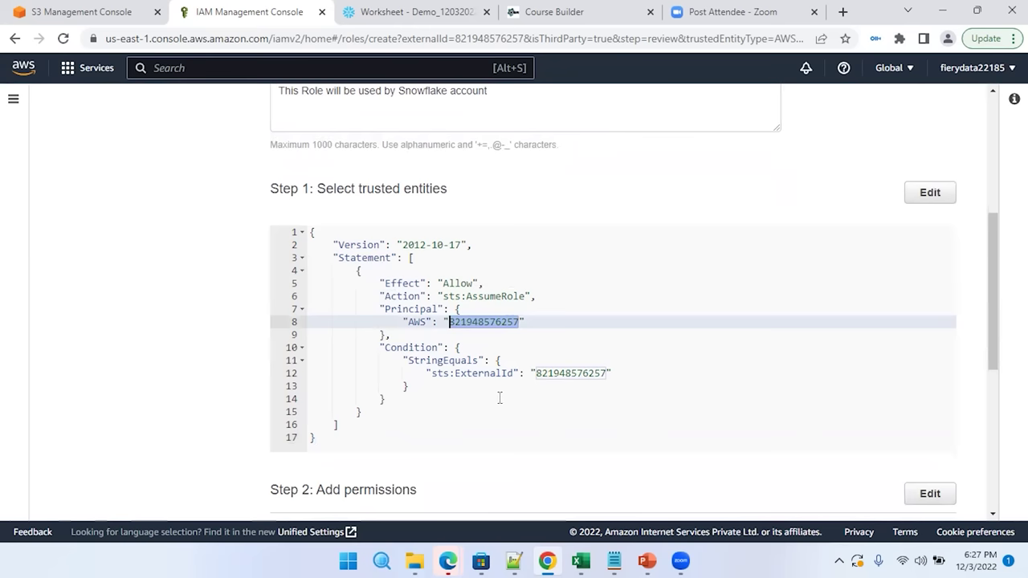
double_click(551, 374)
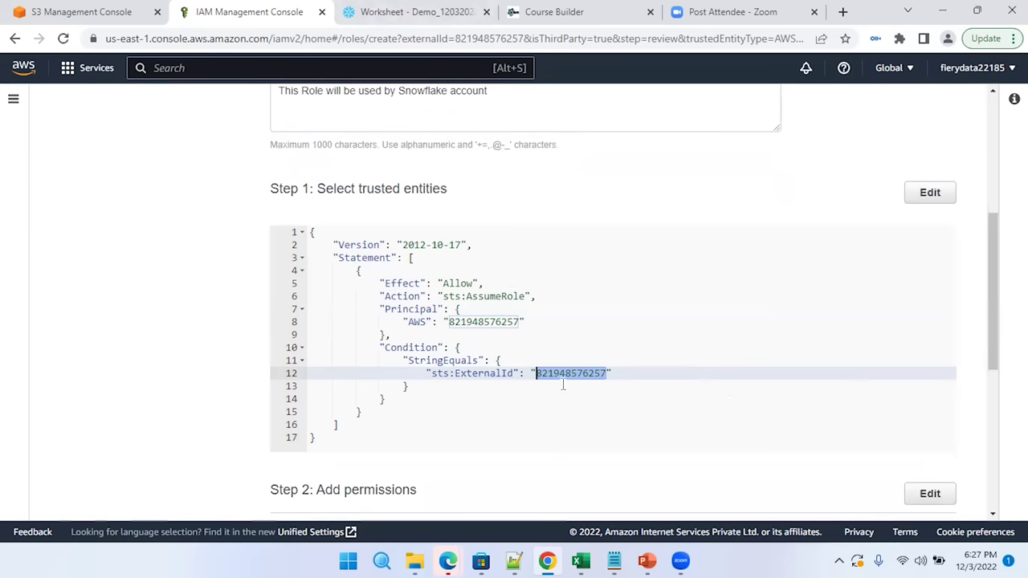
scroll(513, 366, "down", 2)
scroll(390, 362, "up", 3)
scroll(465, 415, "down", 4)
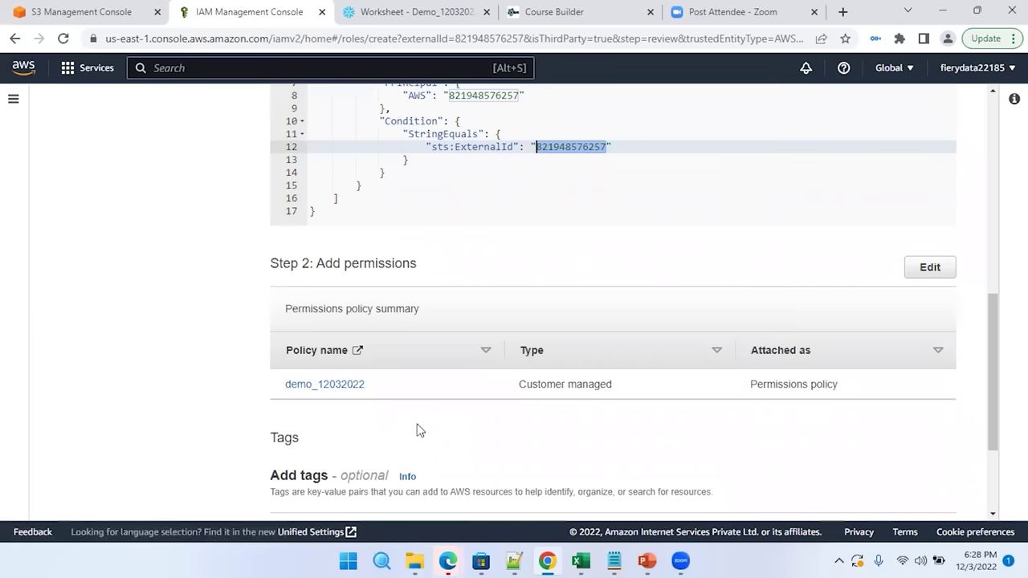
scroll(415, 419, "down", 2)
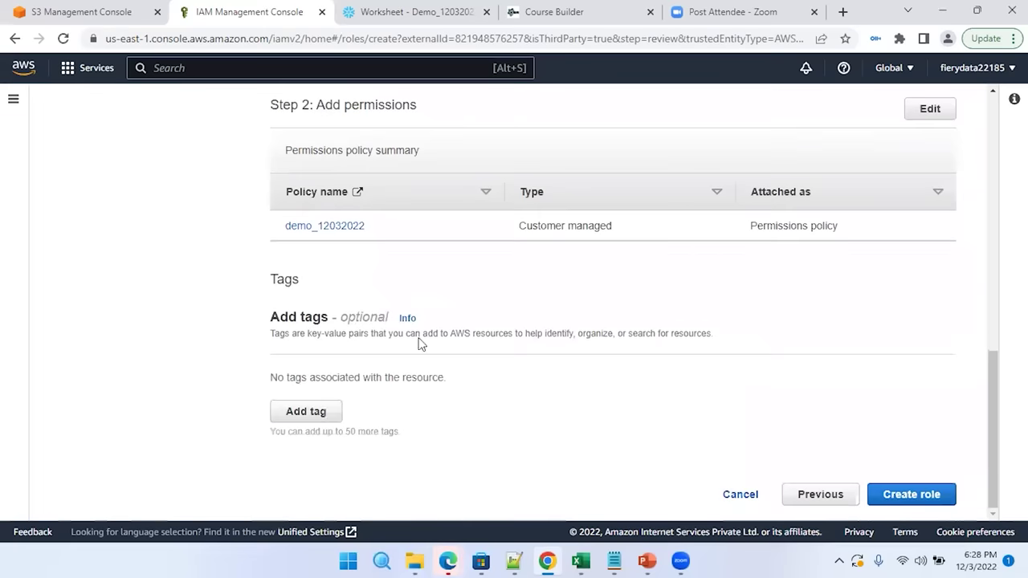
left_click(912, 494)
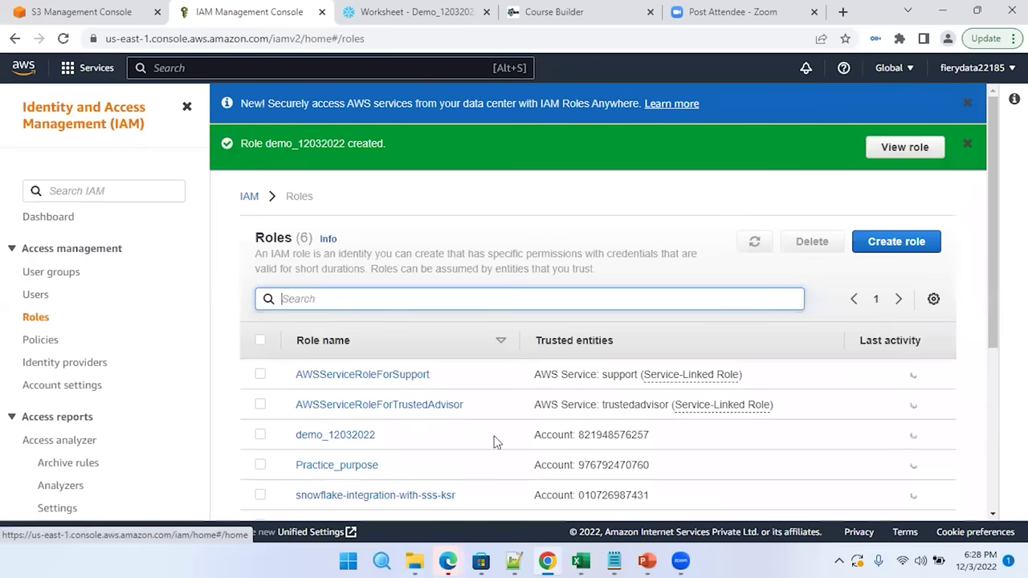
Open the demo_12032022 role, examine the parts of its ARN and copy the ARN
scroll(358, 413, "down", 1)
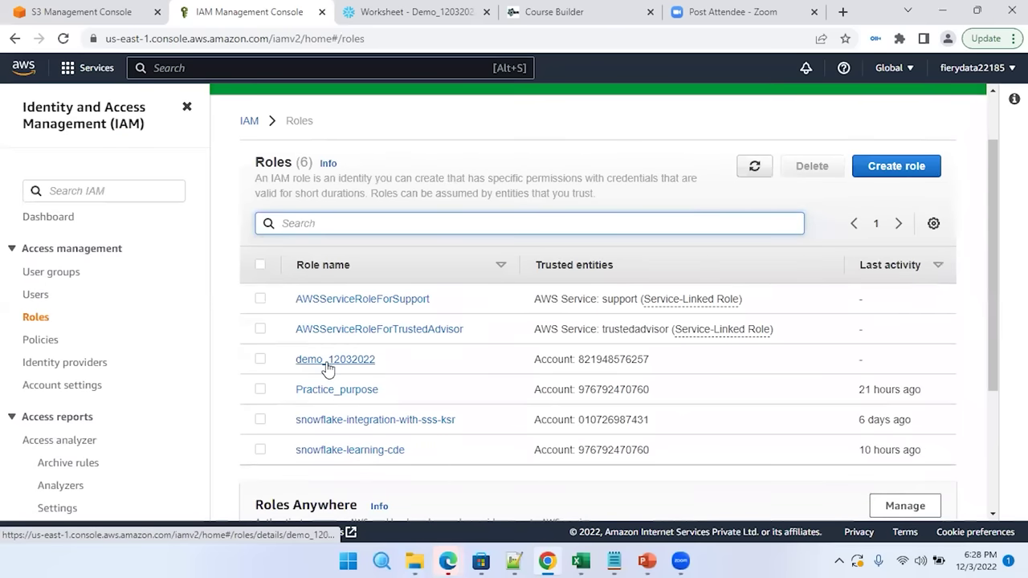
left_click(333, 363)
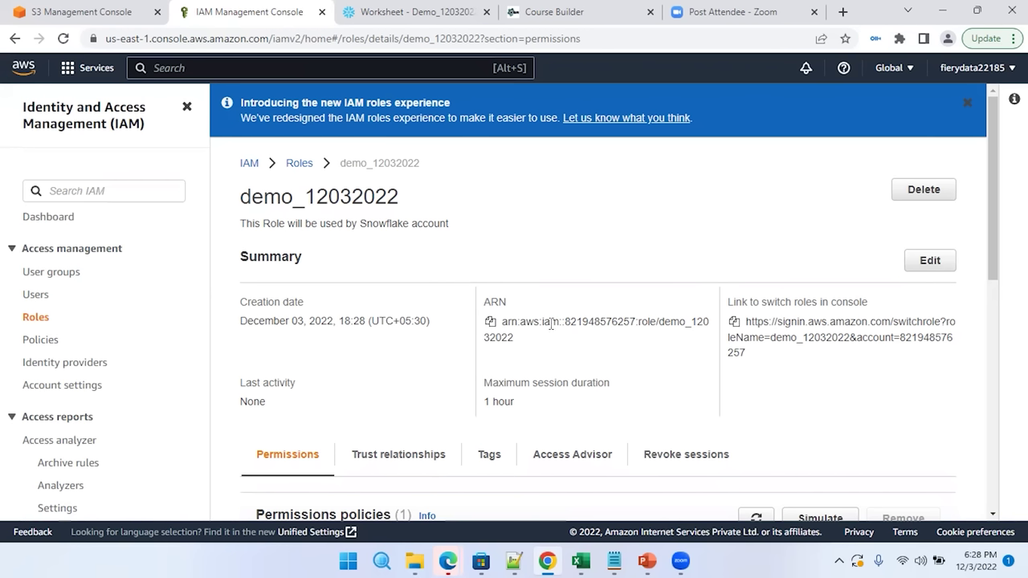
double_click(582, 320)
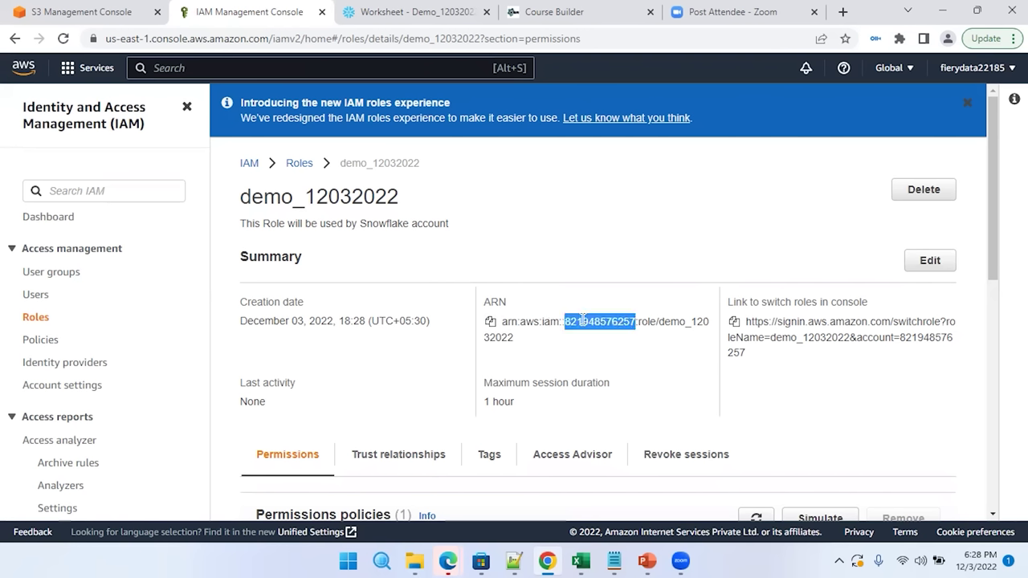
double_click(647, 321)
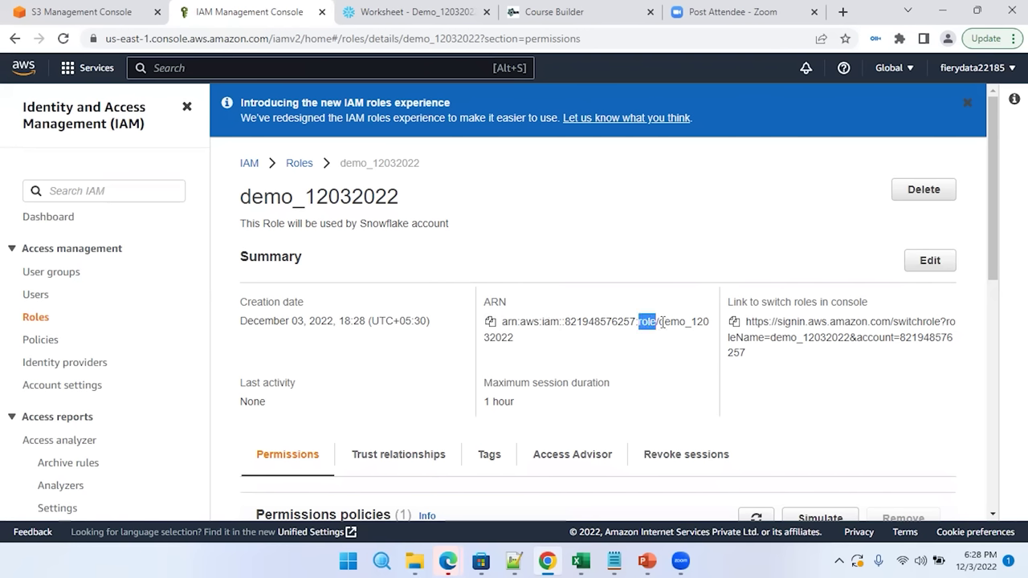
left_click_drag(669, 332, 675, 341)
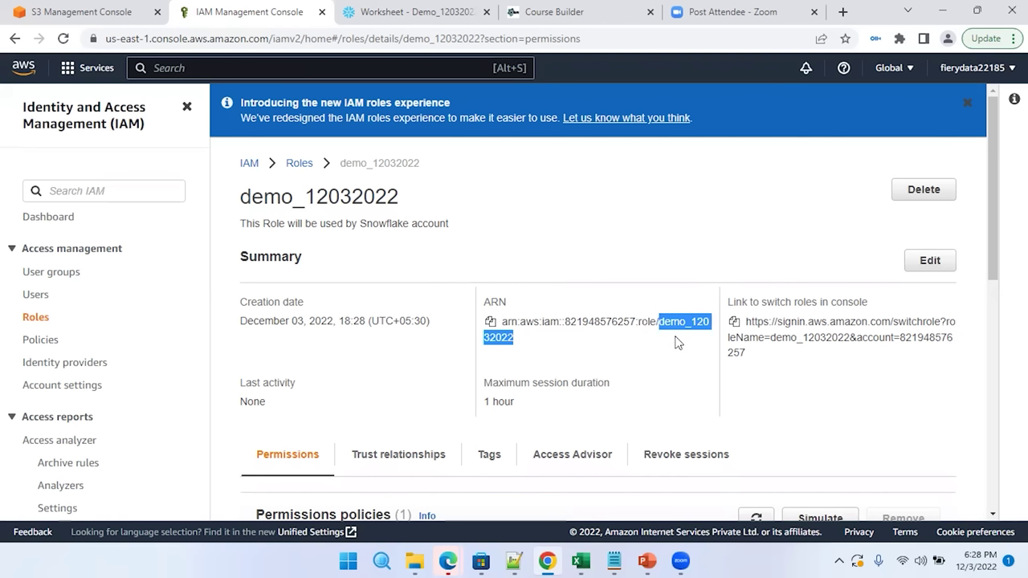
left_click(544, 337)
left_click(491, 322)
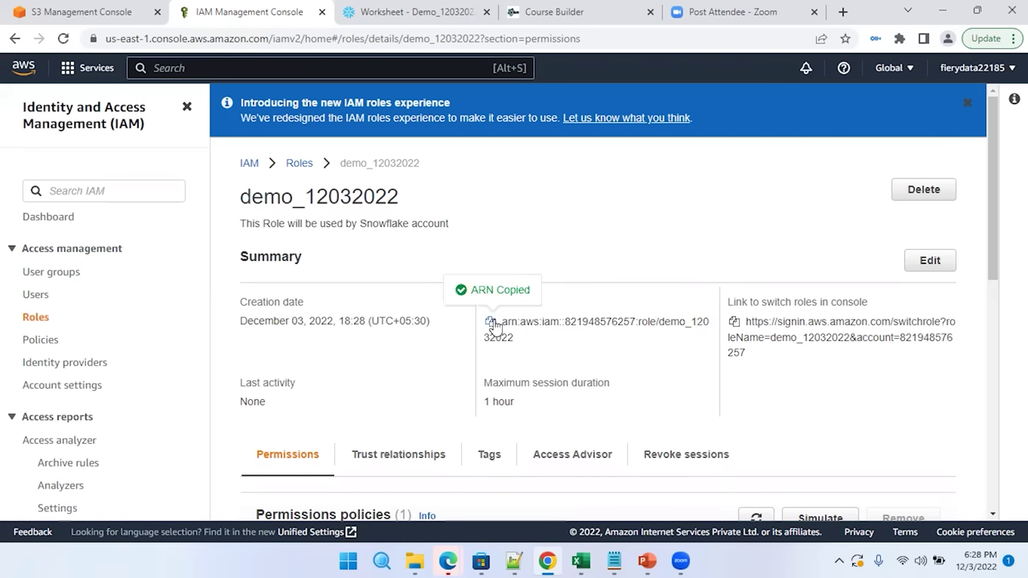
Switch to Notepad++ and paste the role's ARN on the "Role ARN" line of Demo_12032022, and bring up the PowerPoint presentation
left_click(512, 562)
left_click(129, 93)
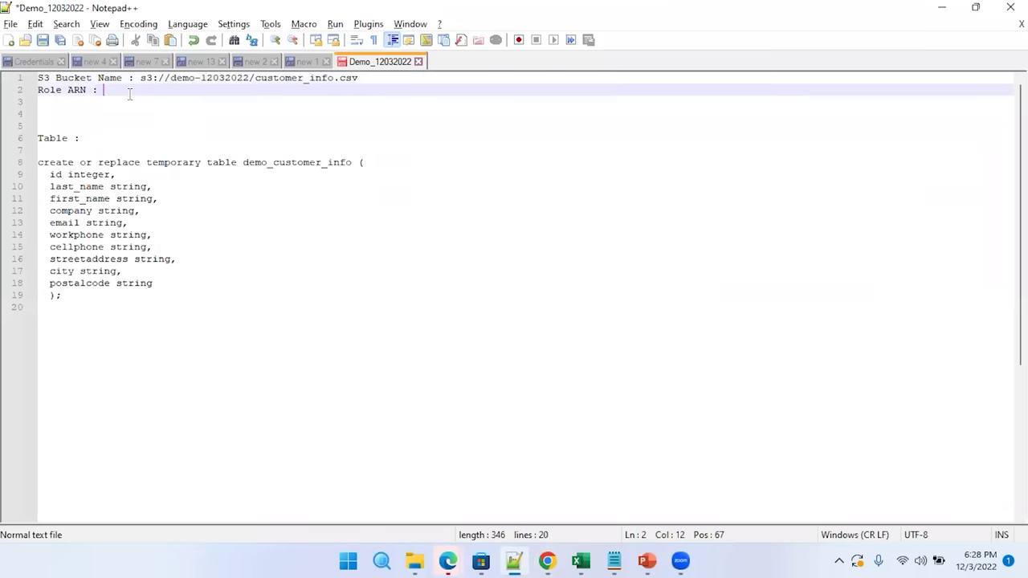
key("ctrl+v")
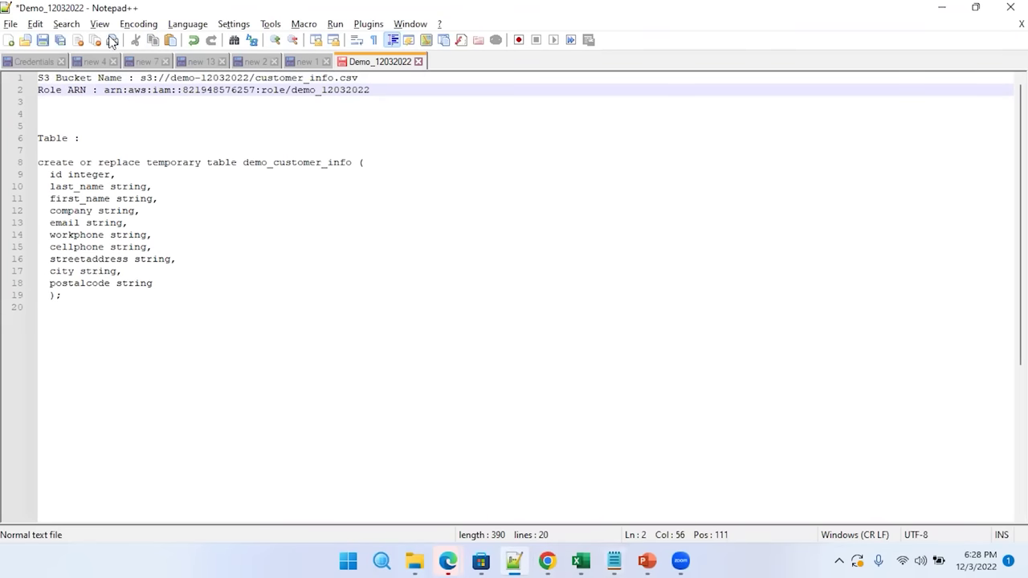
left_click(648, 561)
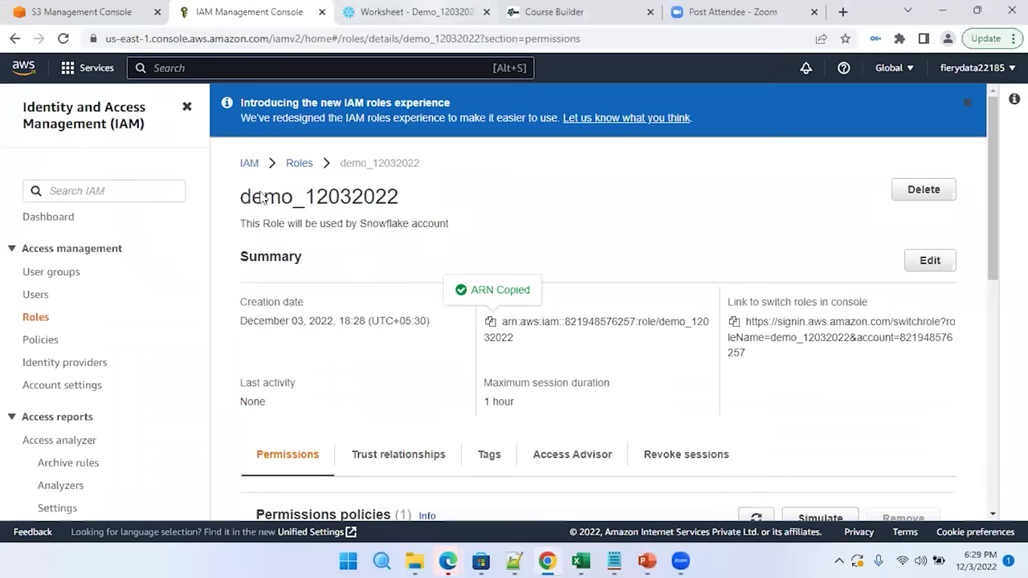
Switch to the Snowflake worksheet and write the statements CREATE DATABASE DEMO; and CREATE SCHEMA DEMO_12032022;
left_click(430, 9)
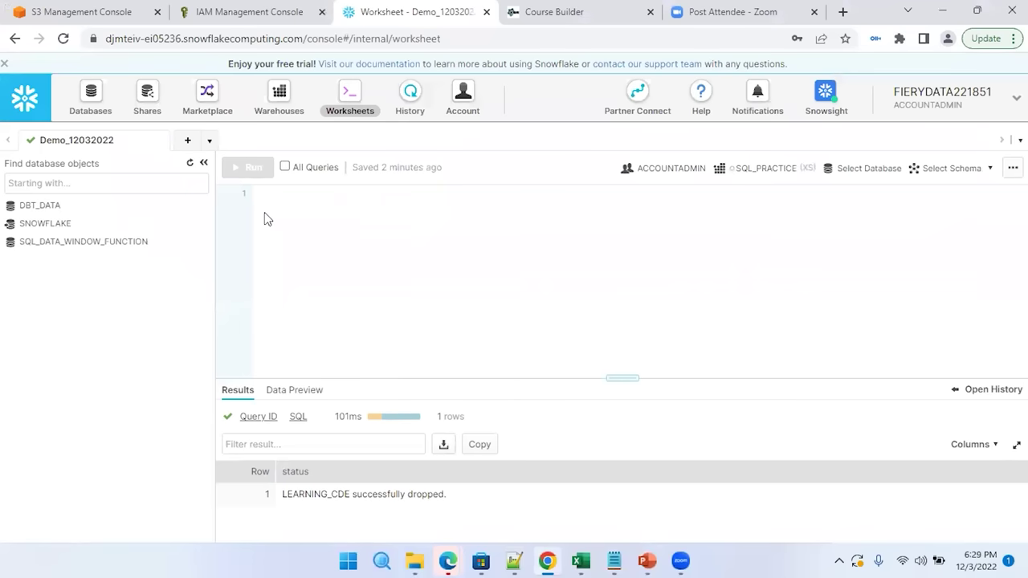
type("USE")
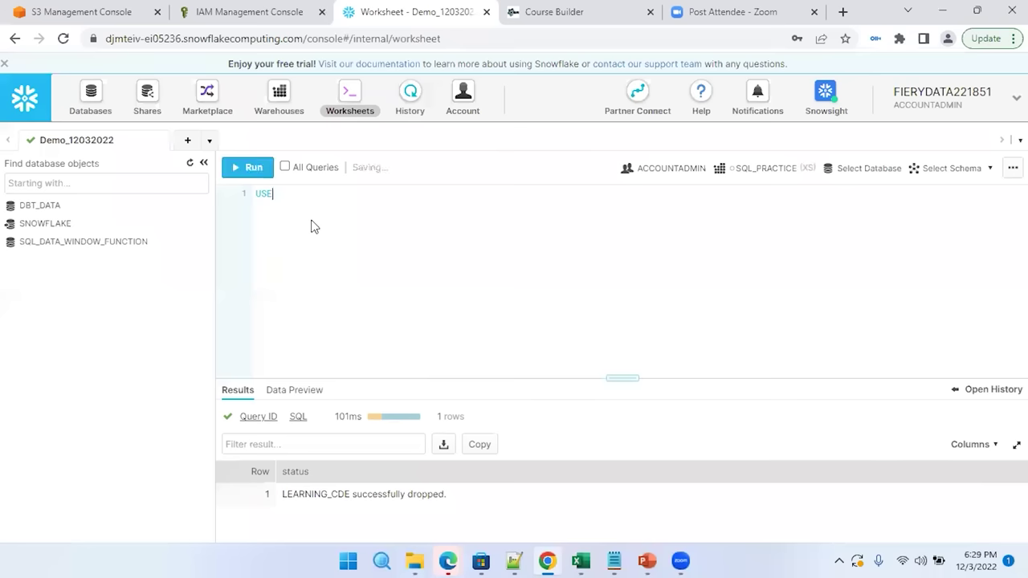
type("CREATE ")
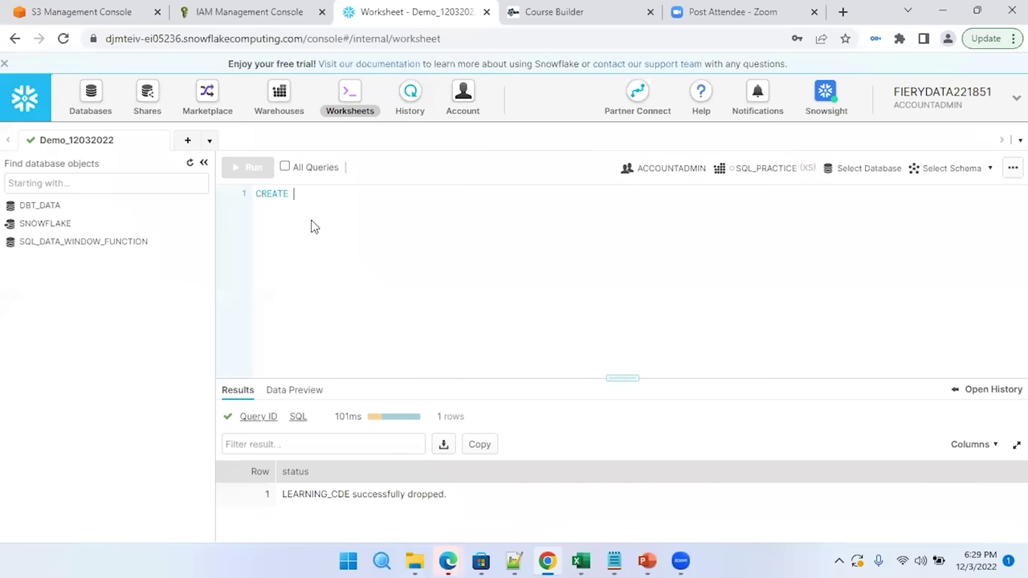
type("DATABASE ")
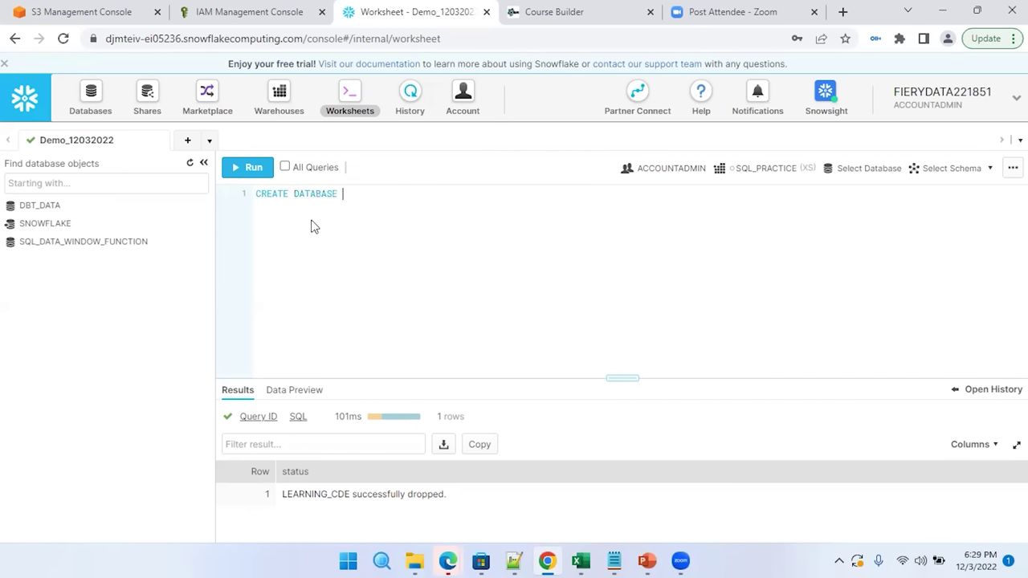
type("DEMO;")
key("BackSpace")
key("BackSpace")
type("CREATE SCE")
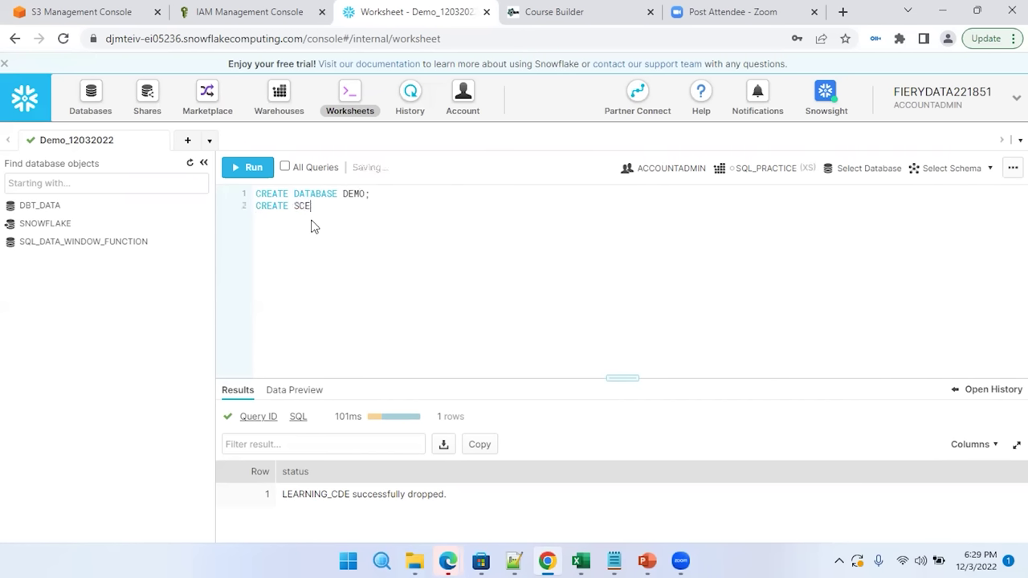
key("BackSpace")
type("HEMA DEMO_12032022;")
Run both CREATE statements, refresh the database objects and expand the DEMO database to check its schemas
left_click_drag(427, 205, 257, 193)
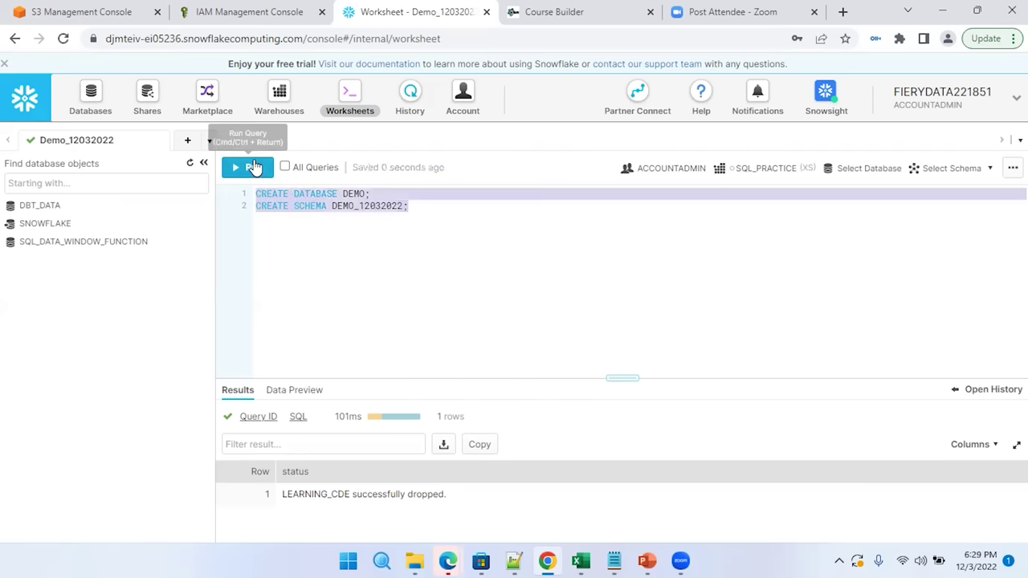
left_click(248, 167)
left_click(677, 395)
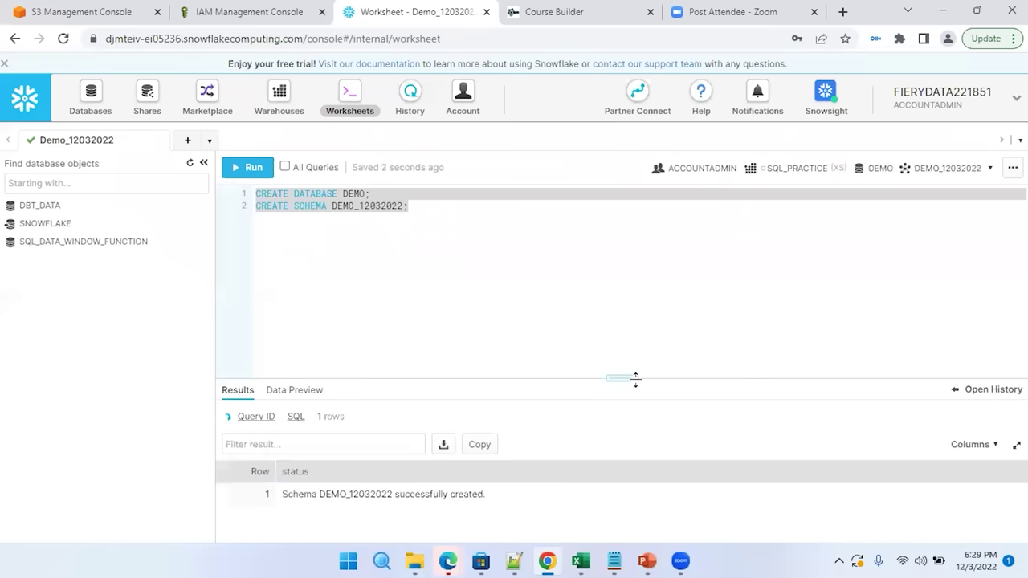
left_click_drag(633, 378, 634, 335)
left_click(189, 166)
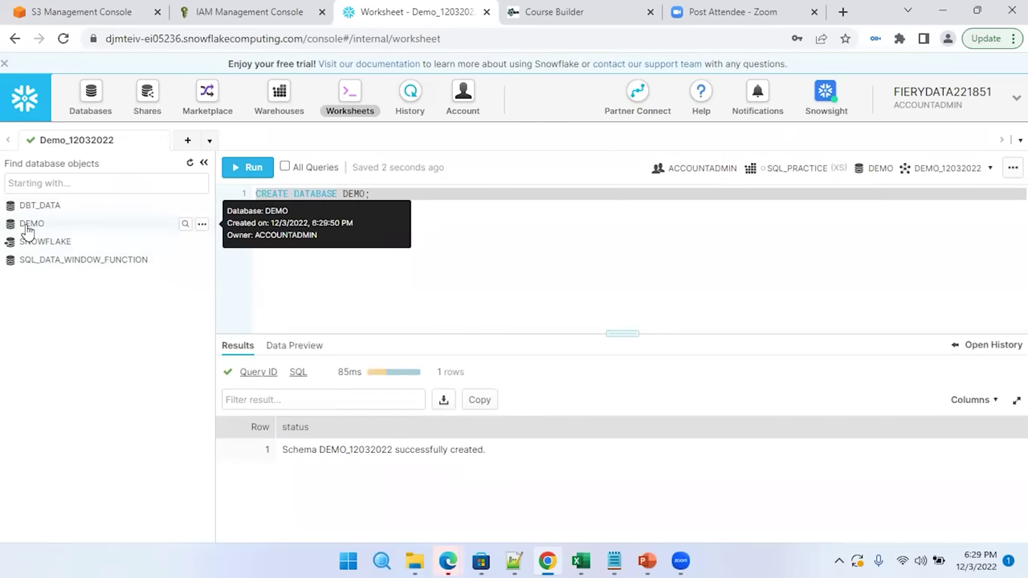
left_click(29, 225)
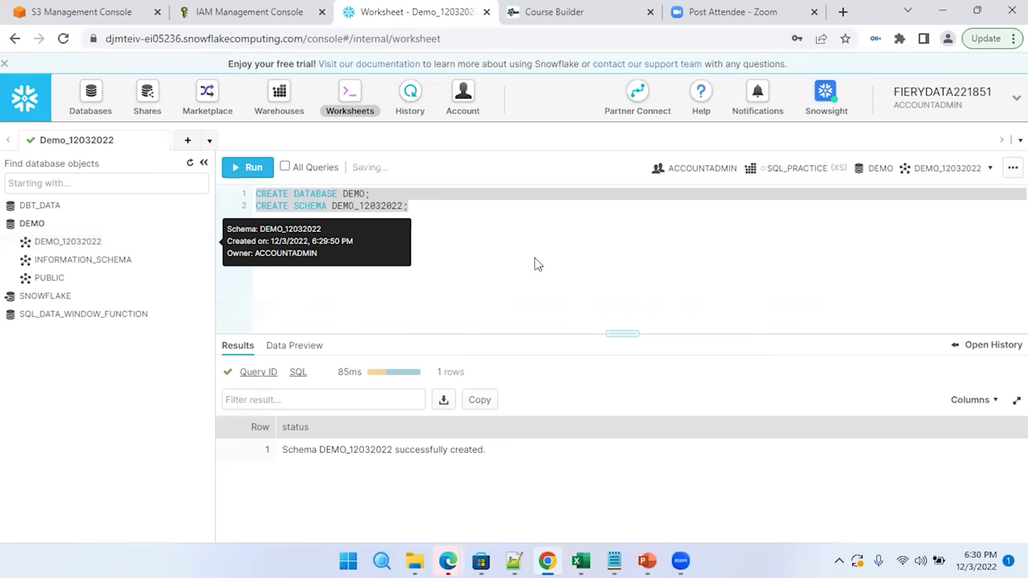
Clear the selection of the worksheet's statements and bring up the overview of open windows to switch to another one
left_click(453, 228)
key("ctrl+a")
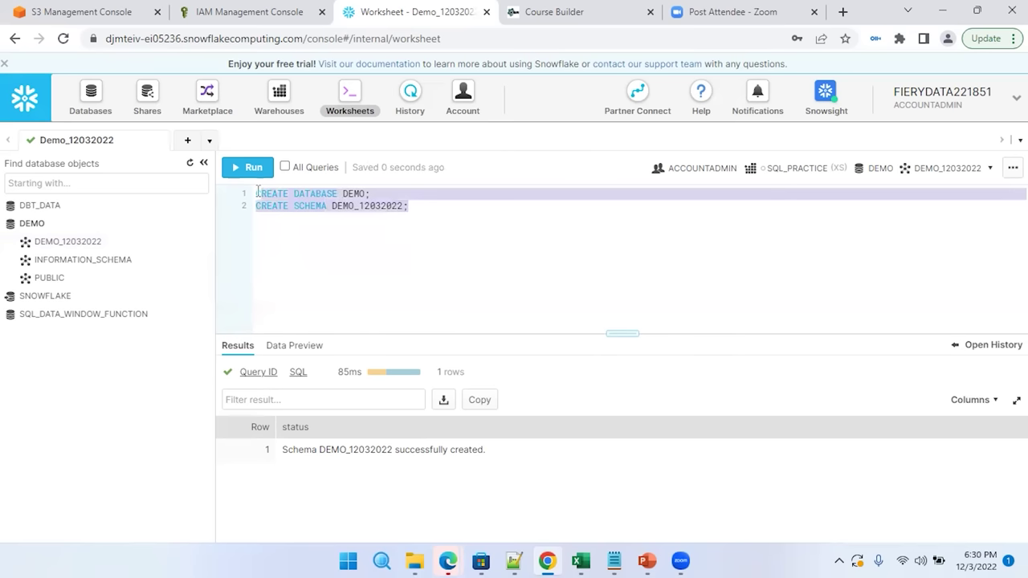
left_click(426, 273)
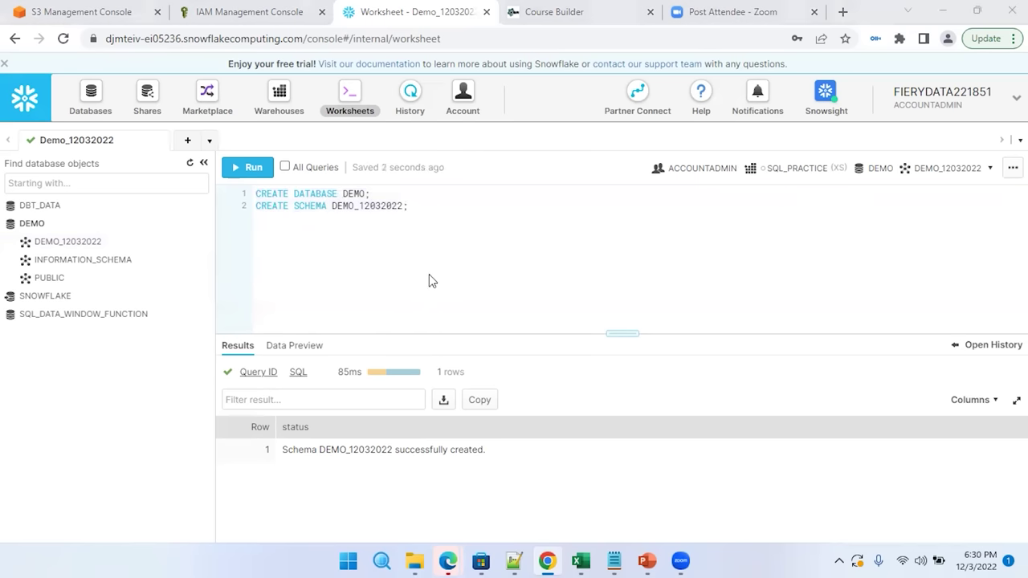
key("alt+Tab")
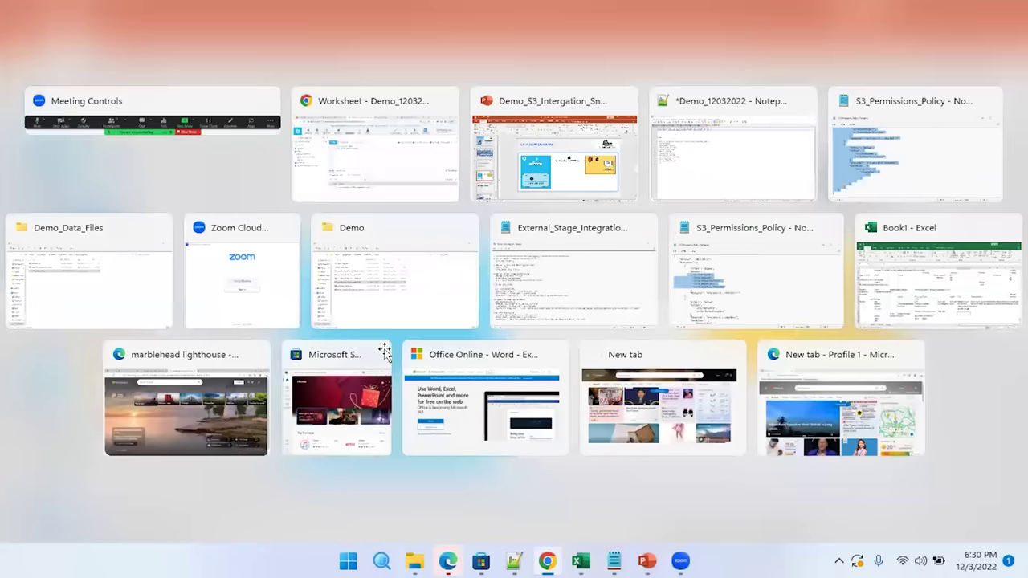